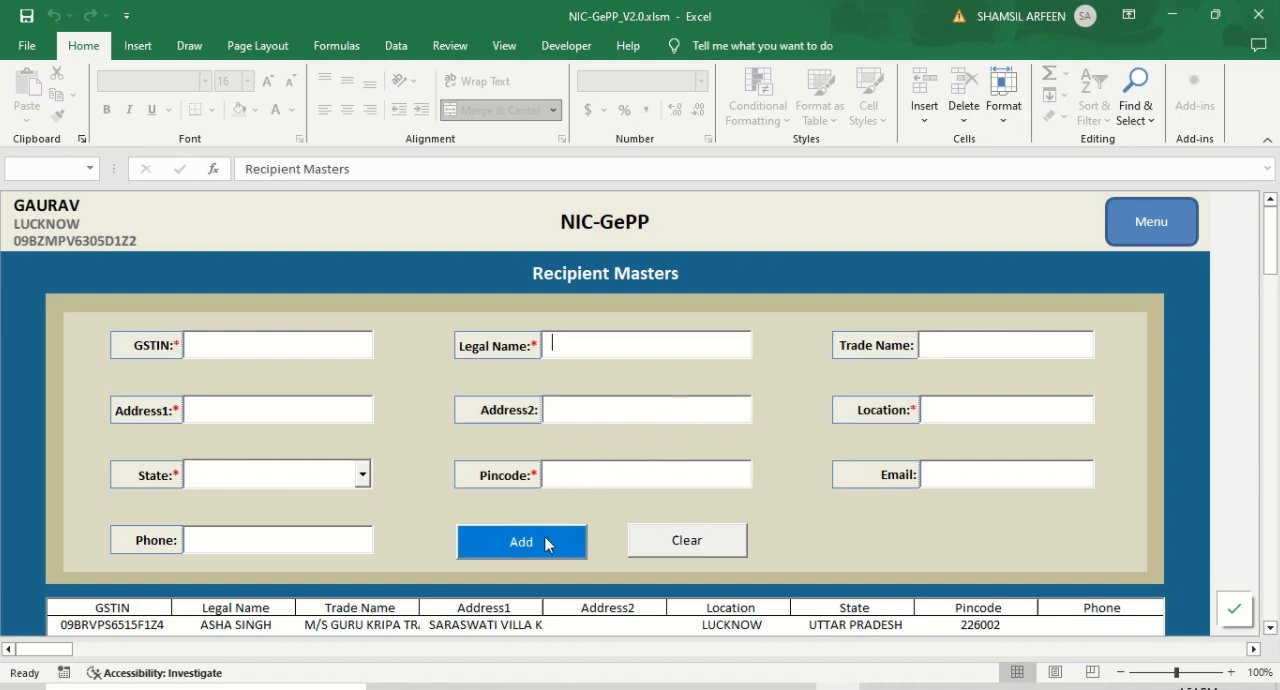
- Open the Product Master and examine its entry fields, unit options and record management commands
{"action": "left_click", "coordinate": [1152, 227]}
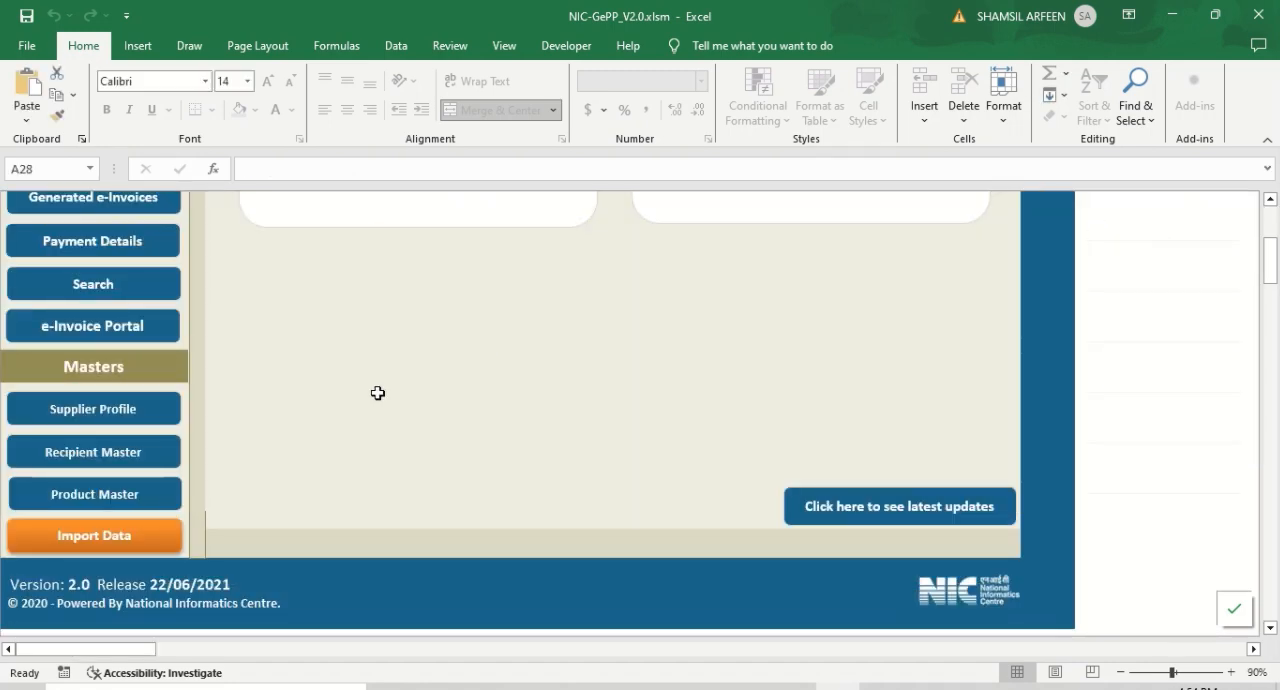
{"action": "left_click", "coordinate": [117, 497]}
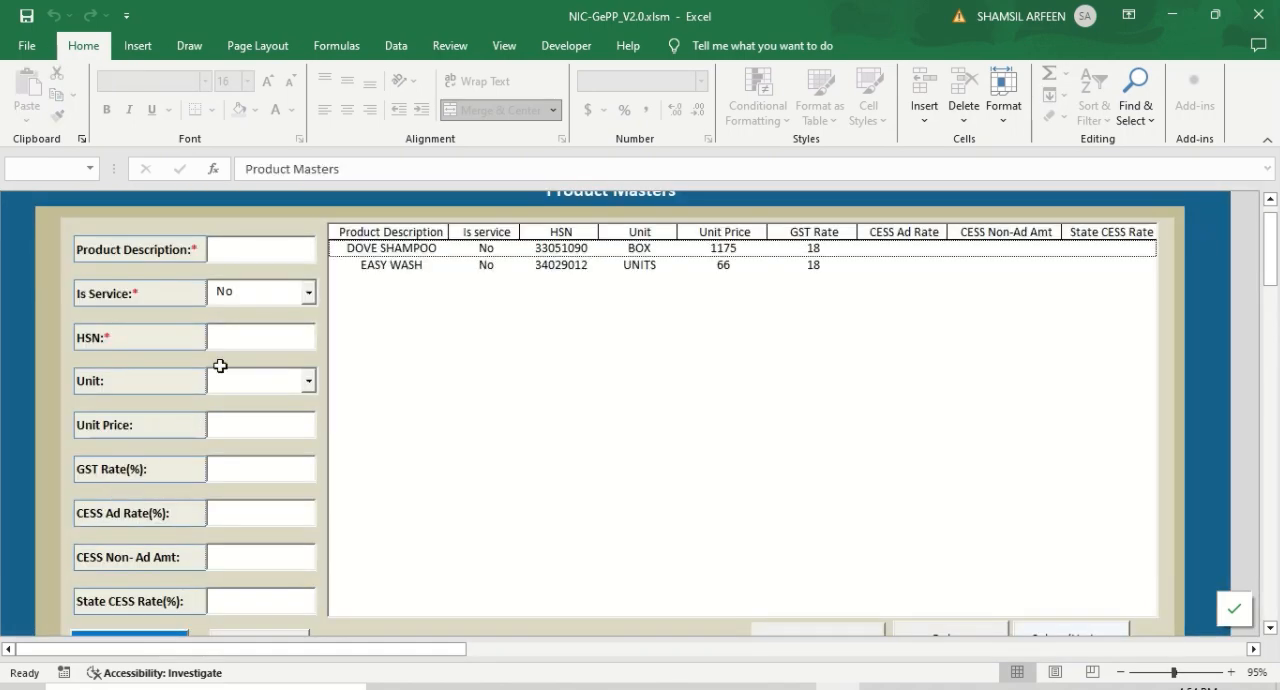
{"action": "left_click", "coordinate": [252, 250]}
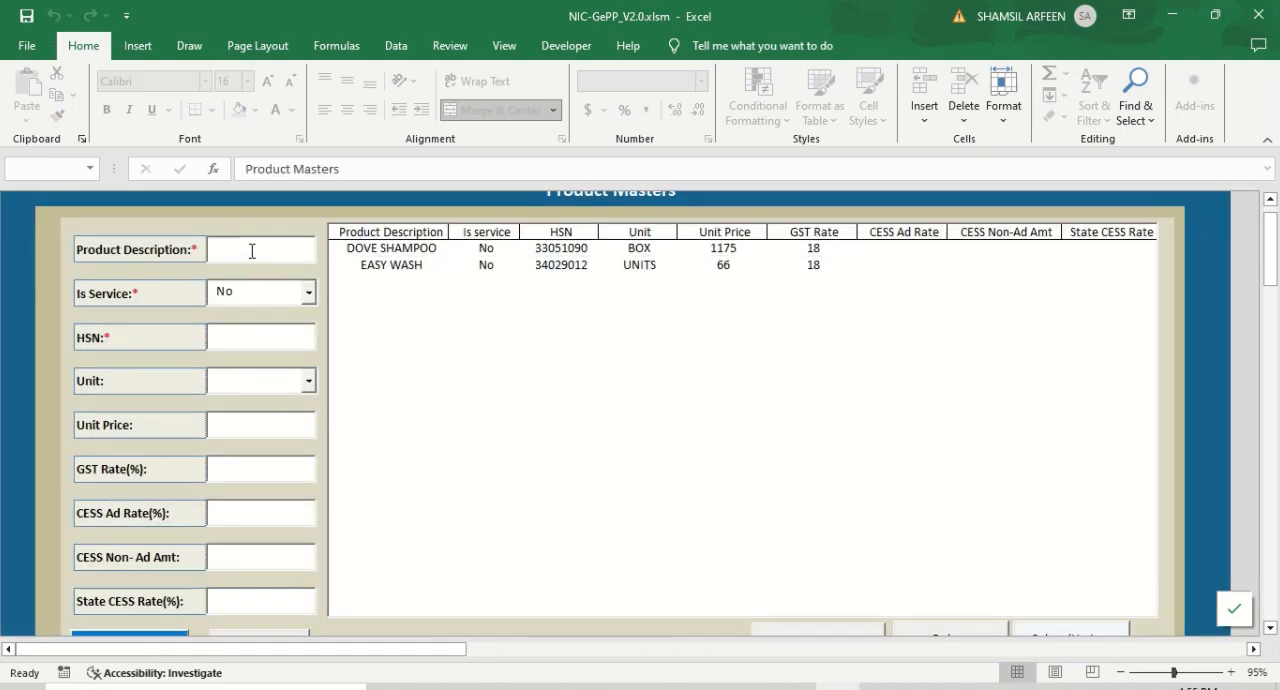
{"action": "left_click", "coordinate": [272, 294]}
{"action": "left_click", "coordinate": [257, 335]}
{"action": "left_click", "coordinate": [313, 381]}
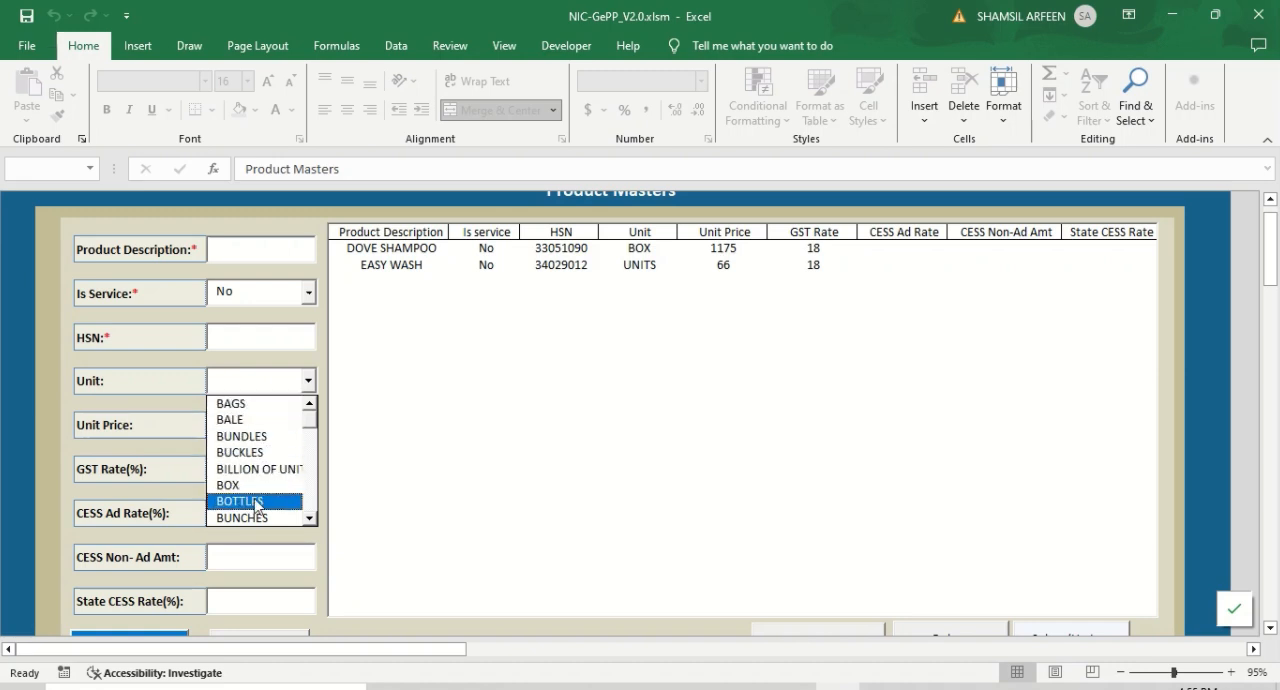
{"action": "left_click", "coordinate": [333, 381]}
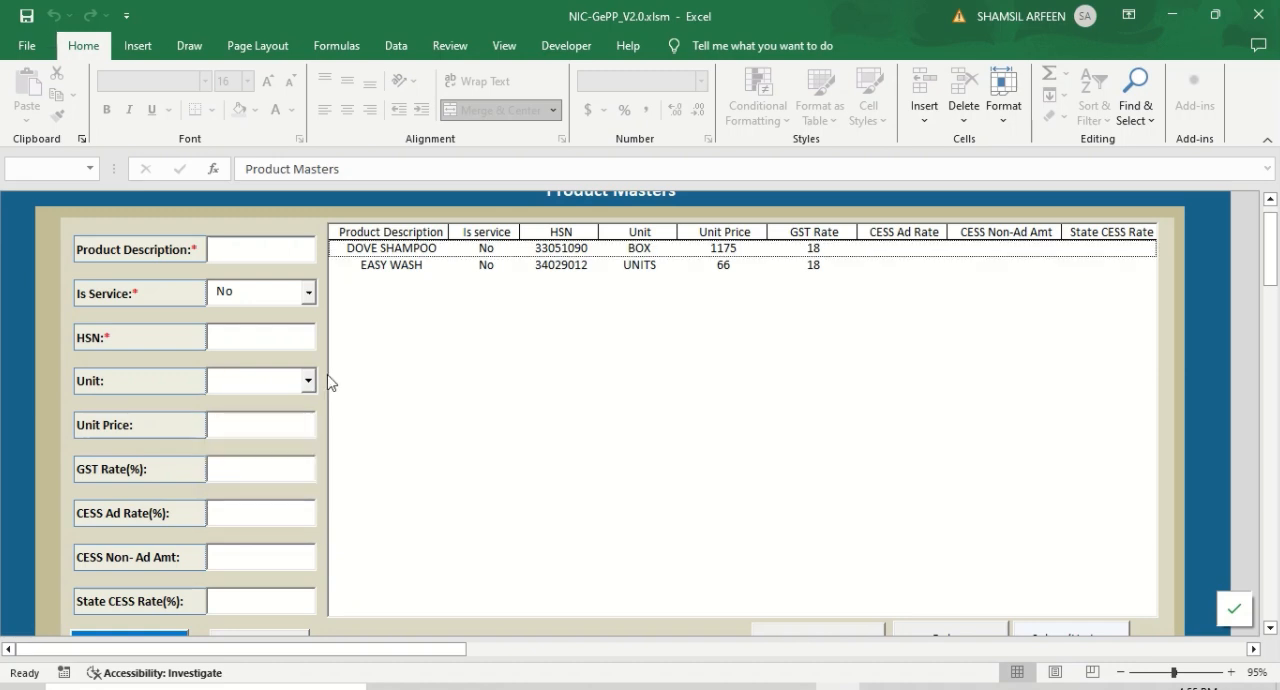
{"action": "left_click", "coordinate": [257, 429]}
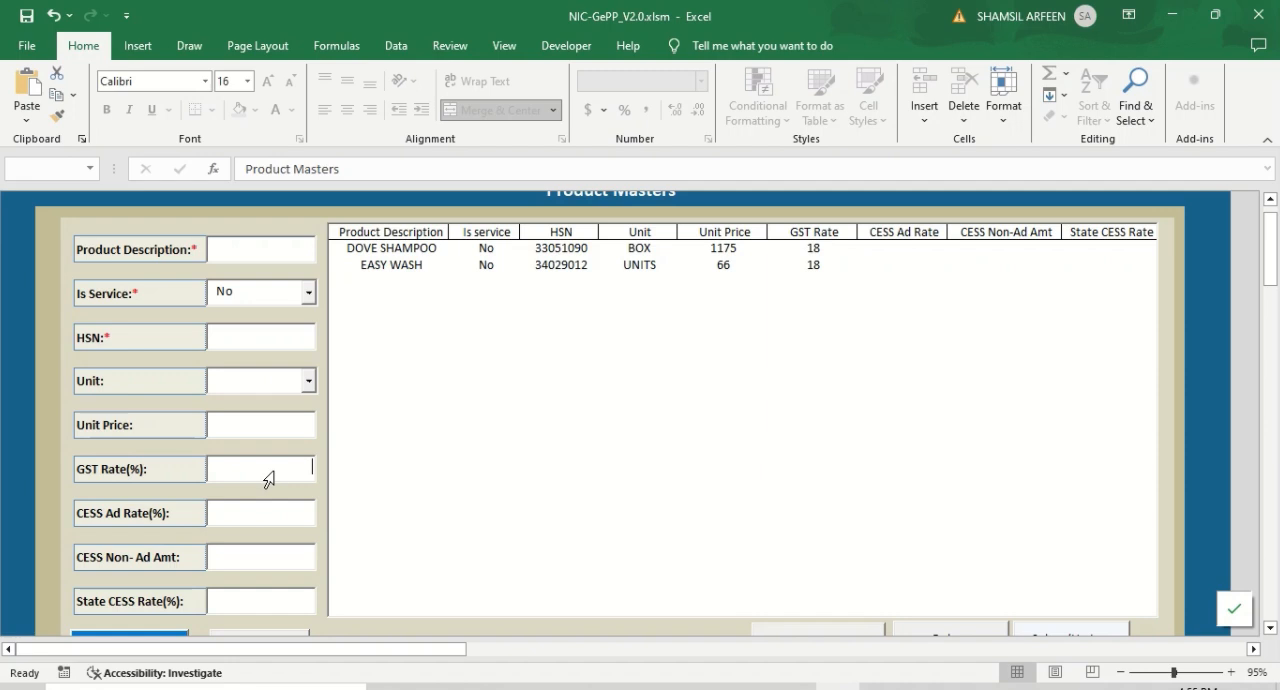
{"action": "scroll", "coordinate": [275, 487], "scroll_direction": "down", "scroll_amount": 2}
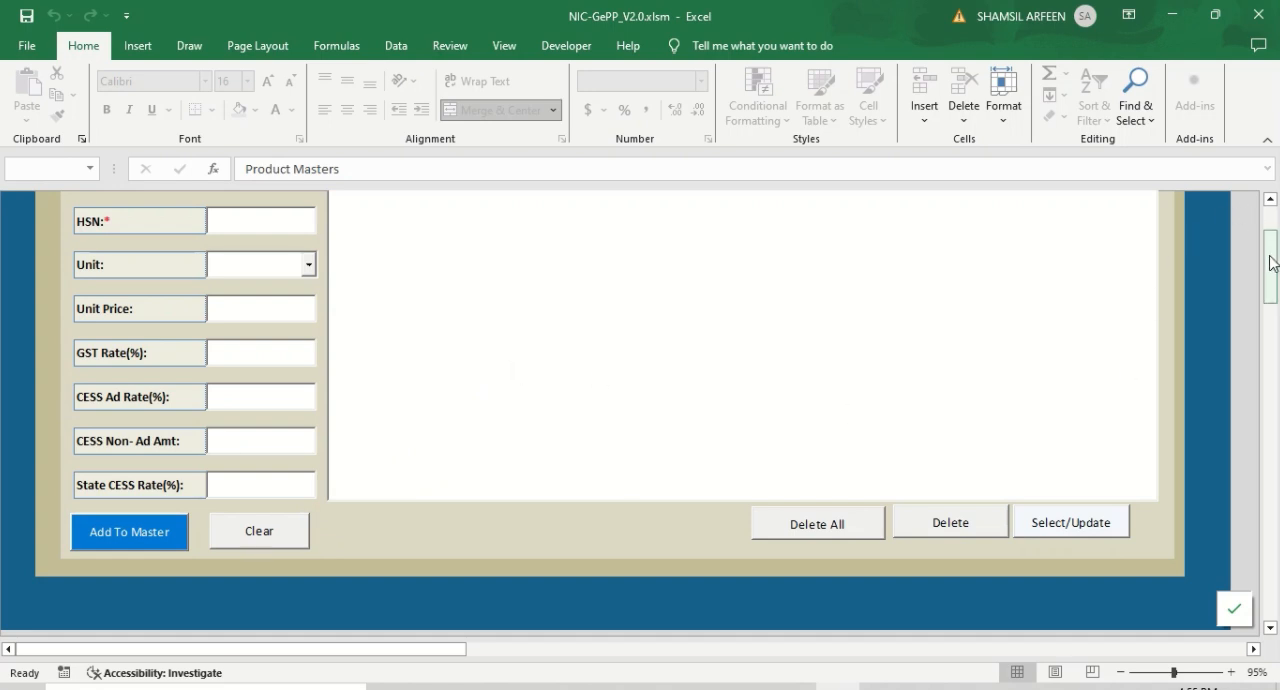
{"action": "scroll", "coordinate": [1176, 260], "scroll_direction": "up", "scroll_amount": 3}
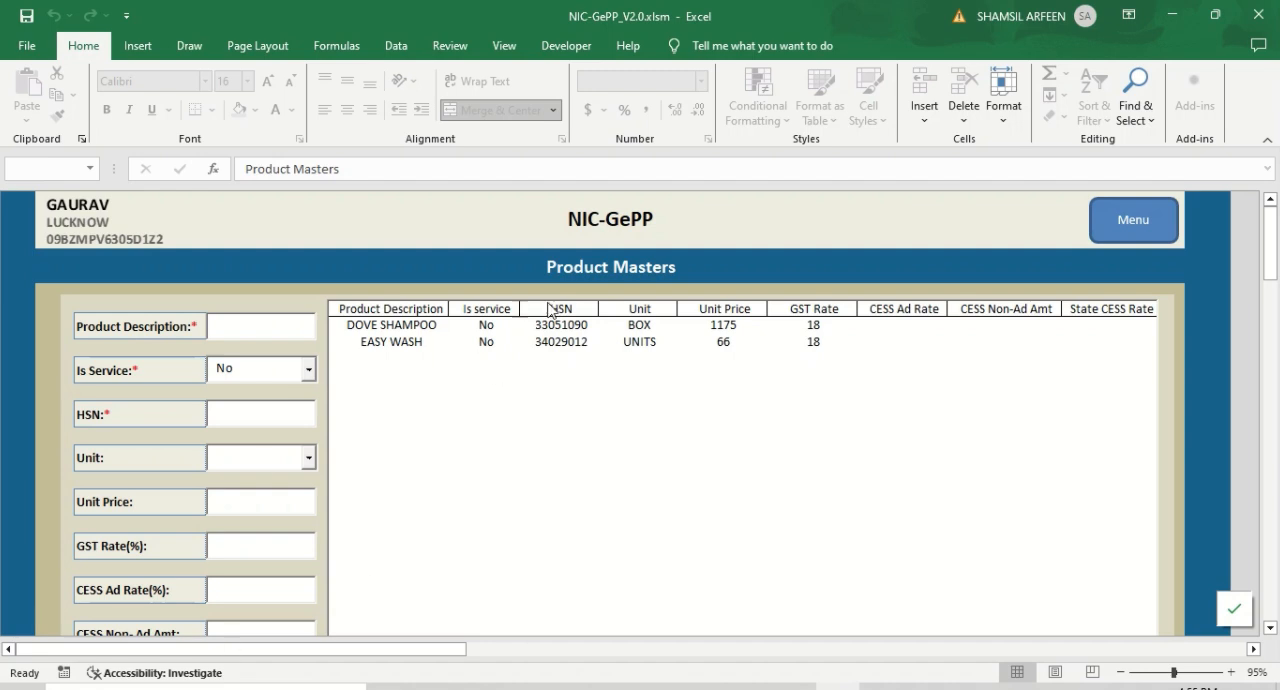
- Return to the main menu, open a new invoice and review the available document categories
{"action": "left_click", "coordinate": [1163, 220]}
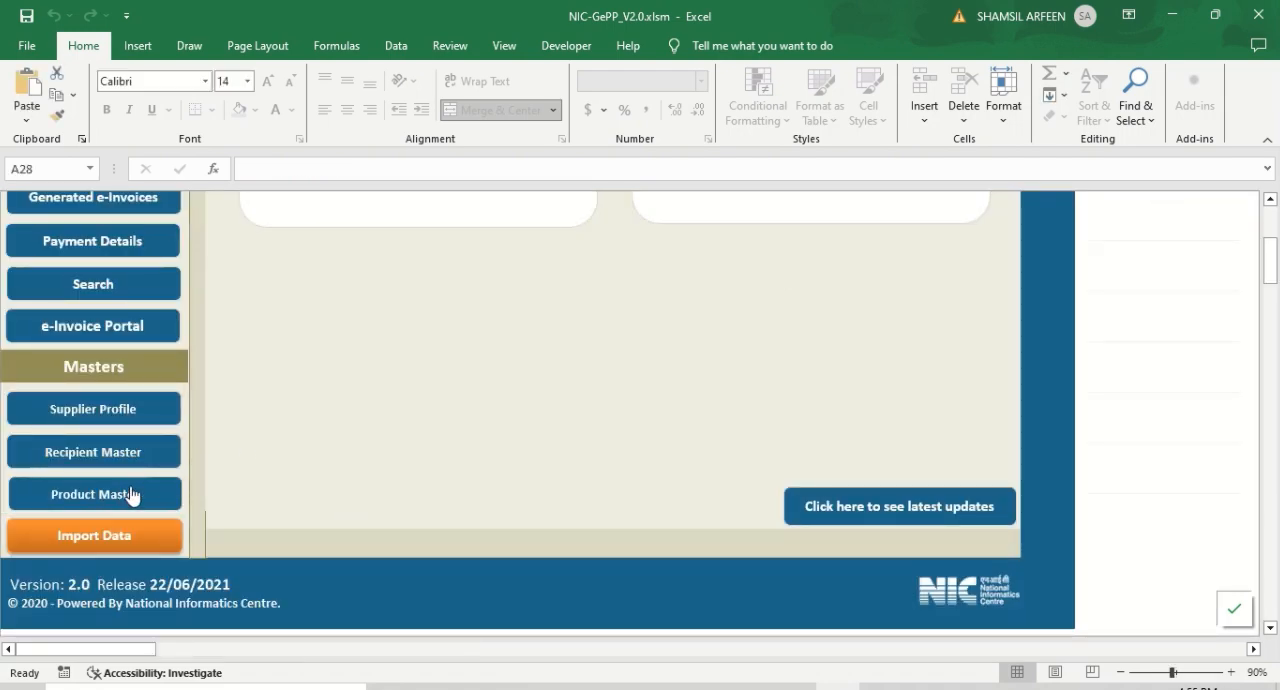
{"action": "scroll", "coordinate": [271, 433], "scroll_direction": "up", "scroll_amount": 5}
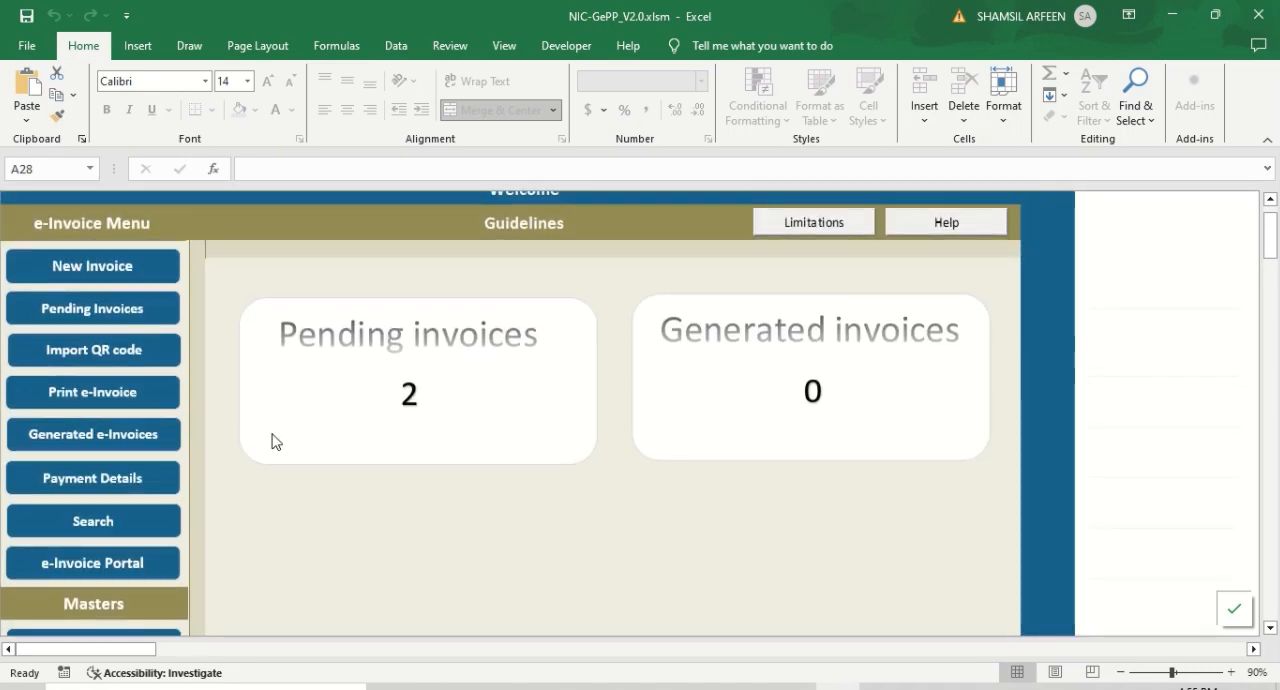
{"action": "left_click", "coordinate": [86, 259]}
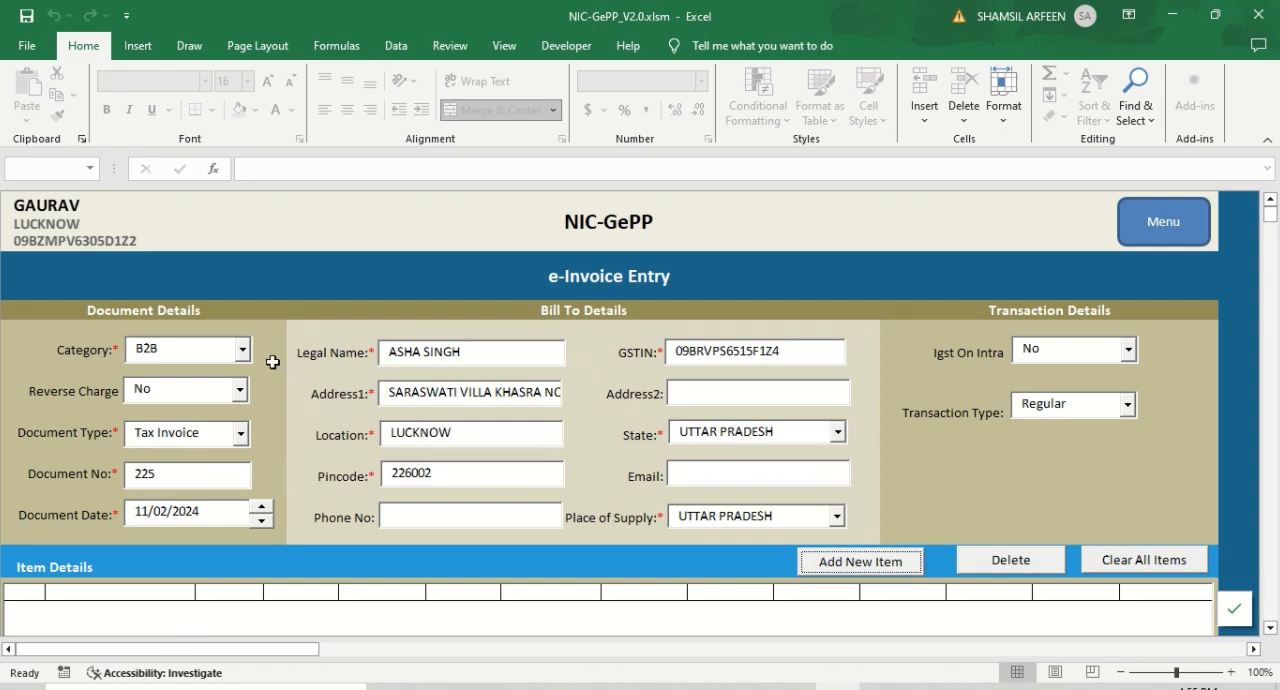
{"action": "left_click", "coordinate": [243, 356]}
{"action": "left_click", "coordinate": [243, 356]}
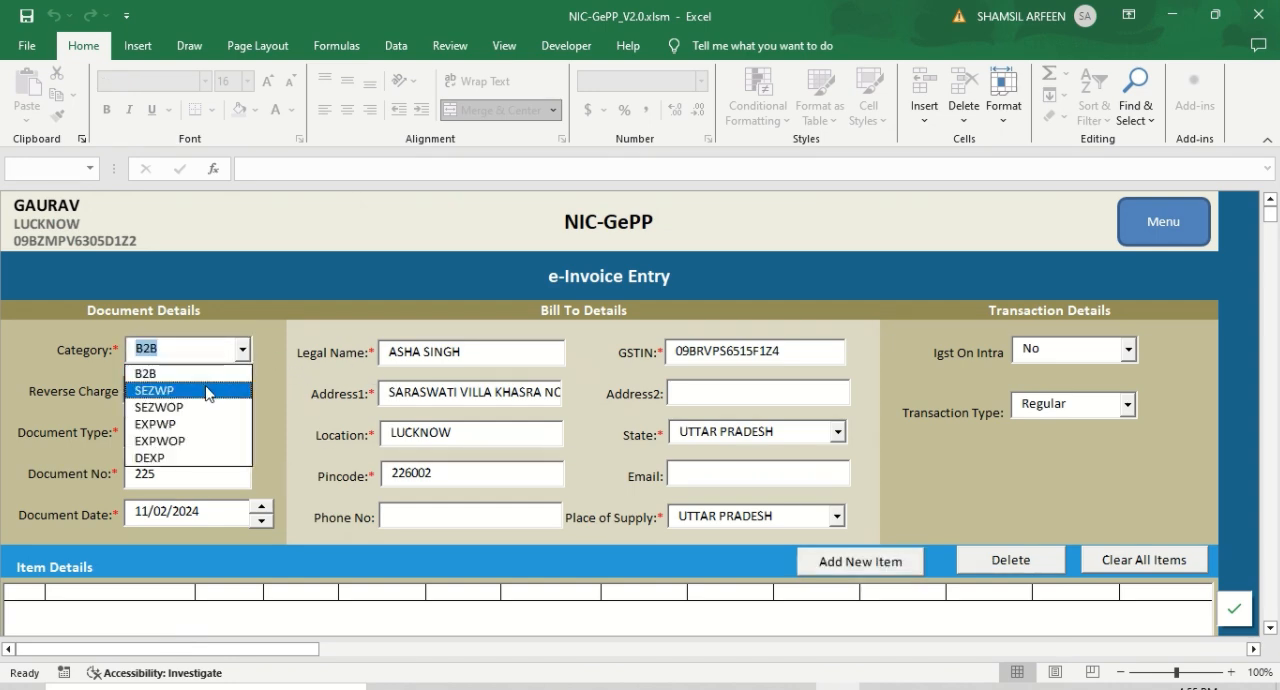
{"action": "left_click", "coordinate": [292, 392]}
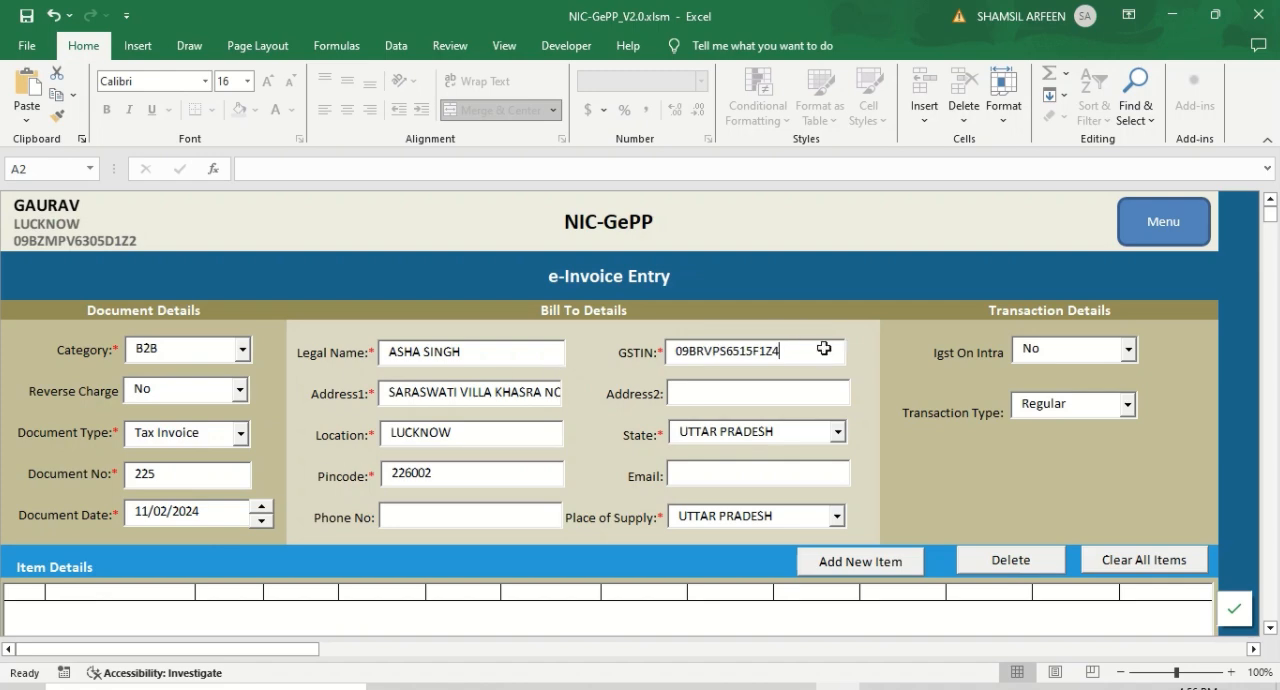
- Clear the buyer's GSTIN on the invoice and try to re-enter it from the matching suggestion
{"action": "left_click_drag", "start_coordinate": [826, 346], "coordinate": [648, 354]}
{"action": "key", "text": "BackSpace"}
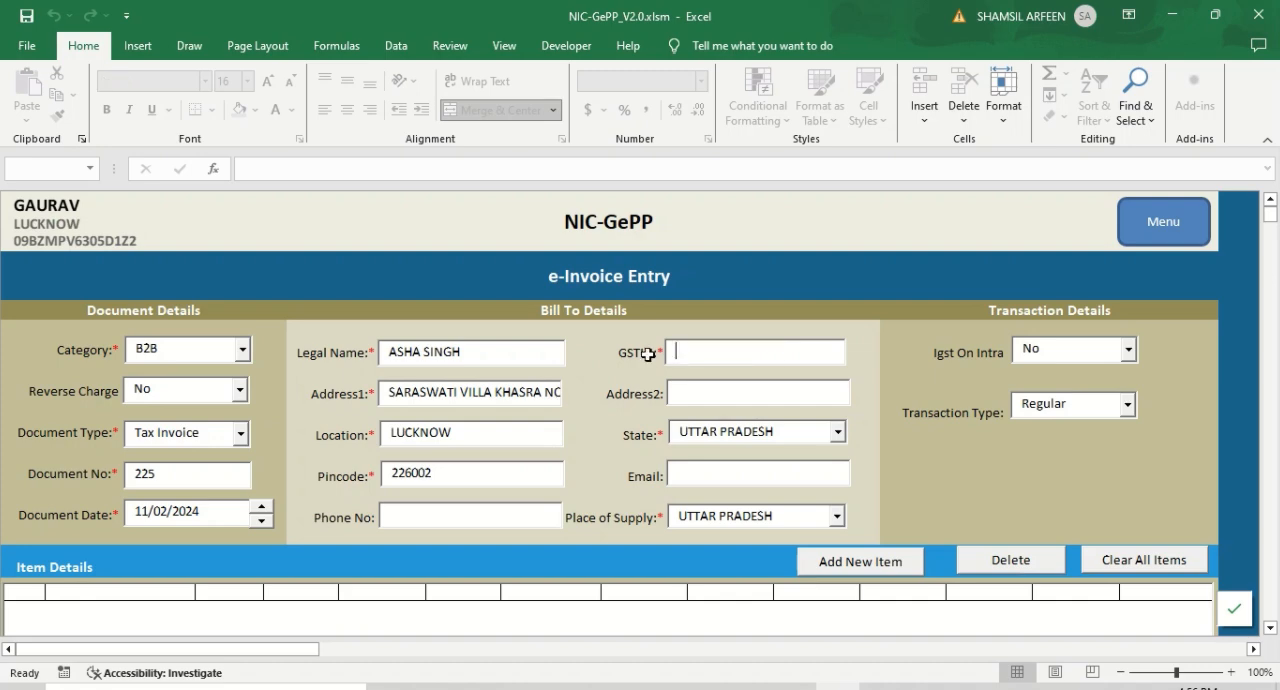
{"action": "left_click", "coordinate": [875, 386]}
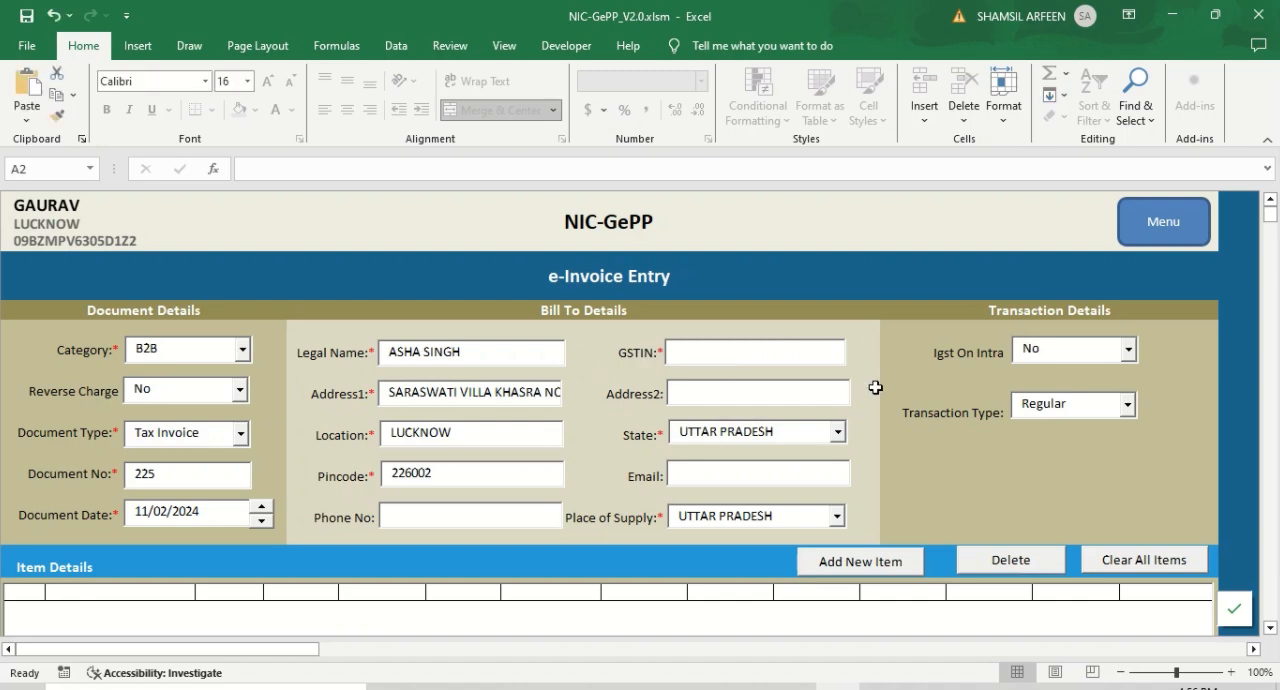
{"action": "left_click", "coordinate": [773, 356]}
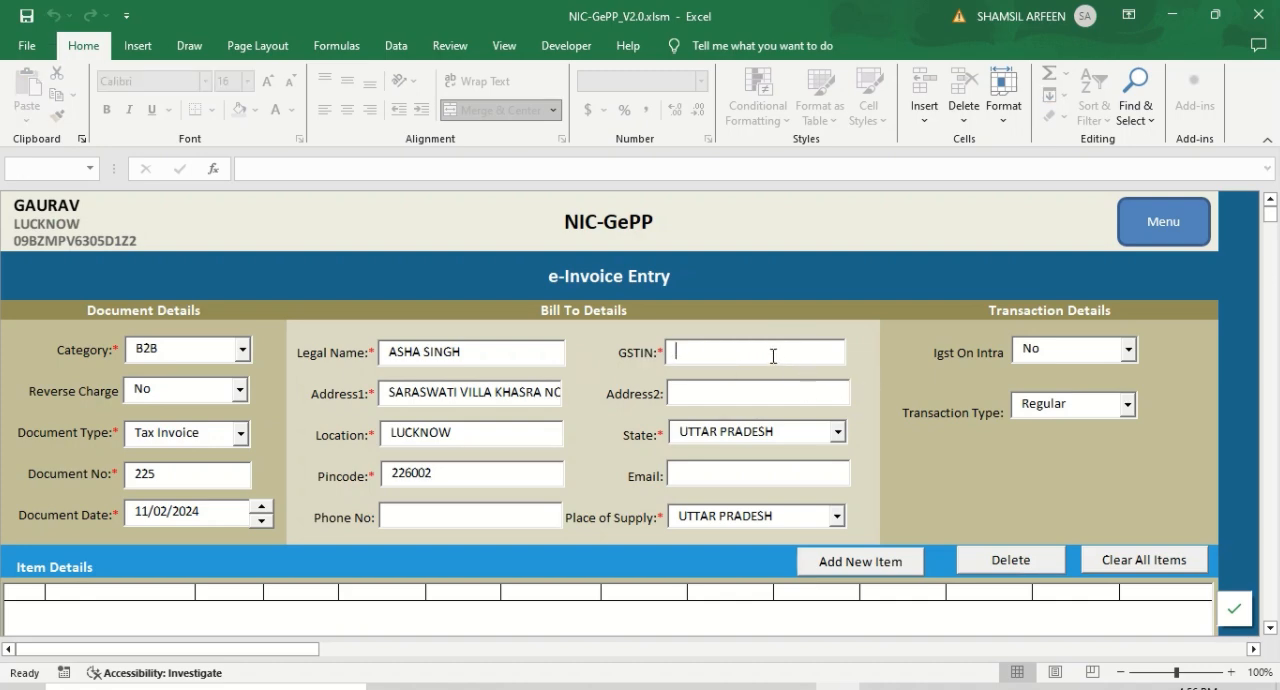
{"action": "type", "text": "09BR"}
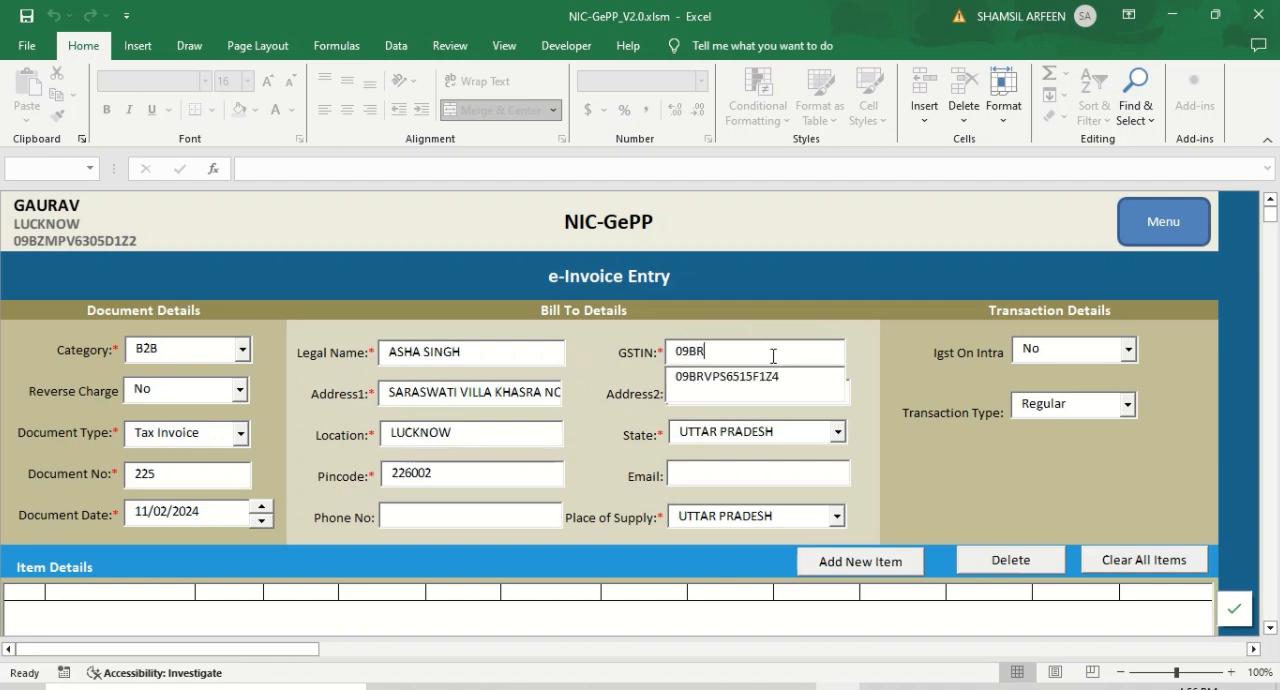
{"action": "left_click", "coordinate": [746, 376]}
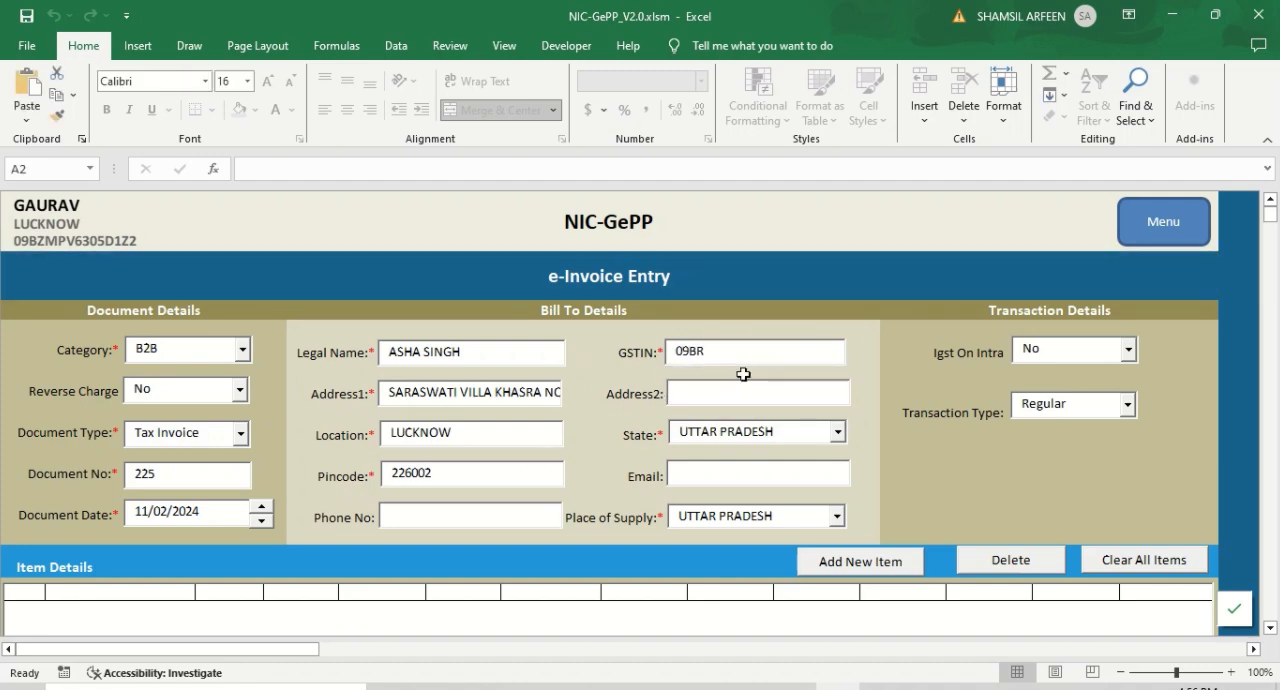
- Fill in a new invoice item for EASY WASH with quantity 5000, and exit without submitting it
{"action": "scroll", "coordinate": [760, 477], "scroll_direction": "down", "scroll_amount": 5}
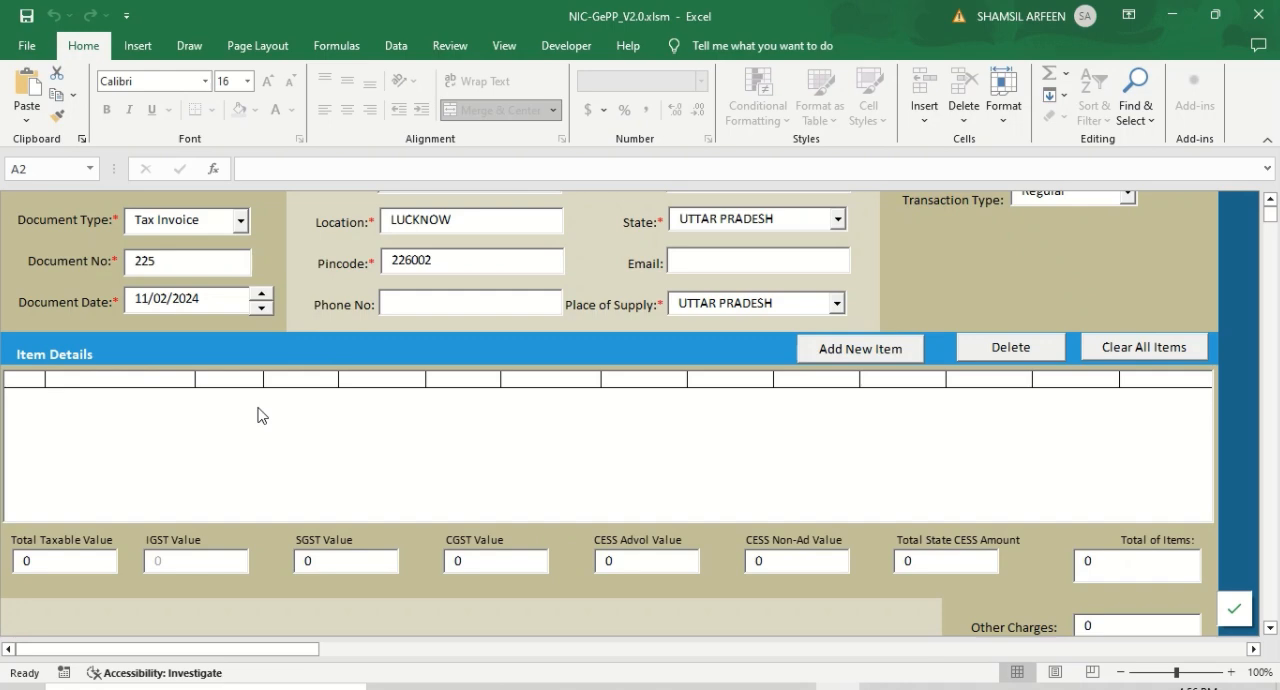
{"action": "left_click", "coordinate": [855, 352]}
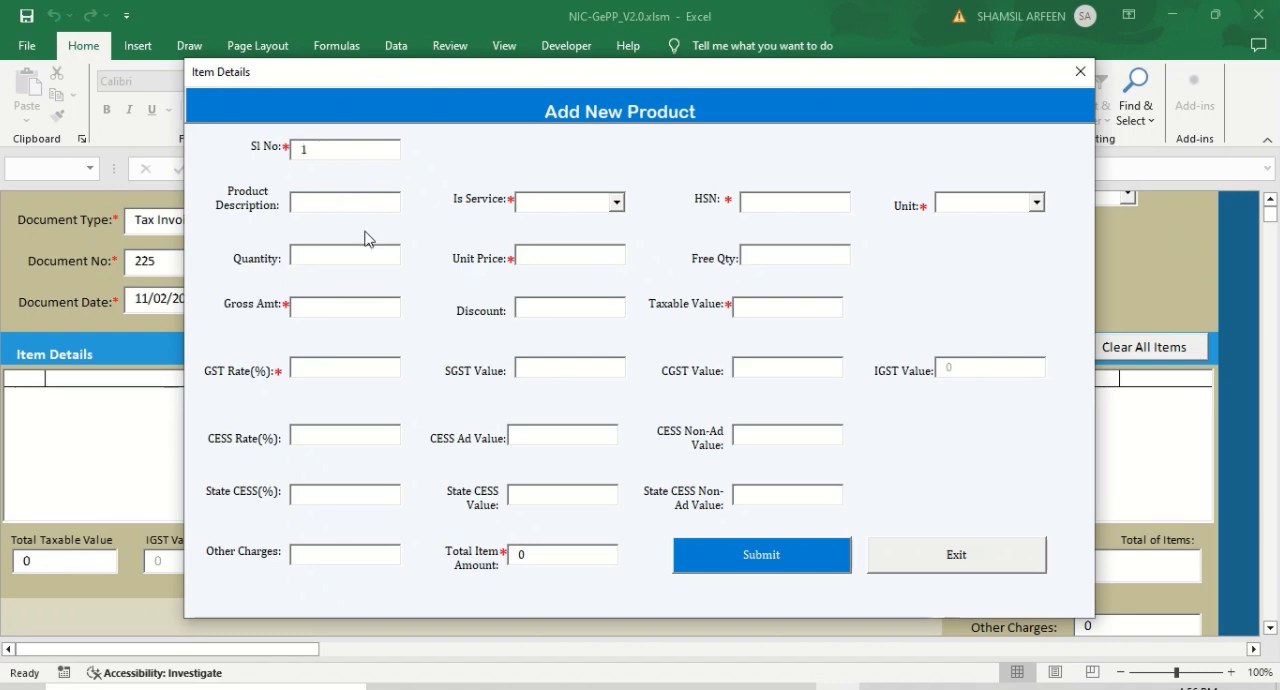
{"action": "left_click", "coordinate": [349, 200]}
{"action": "type", "text": "EA"}
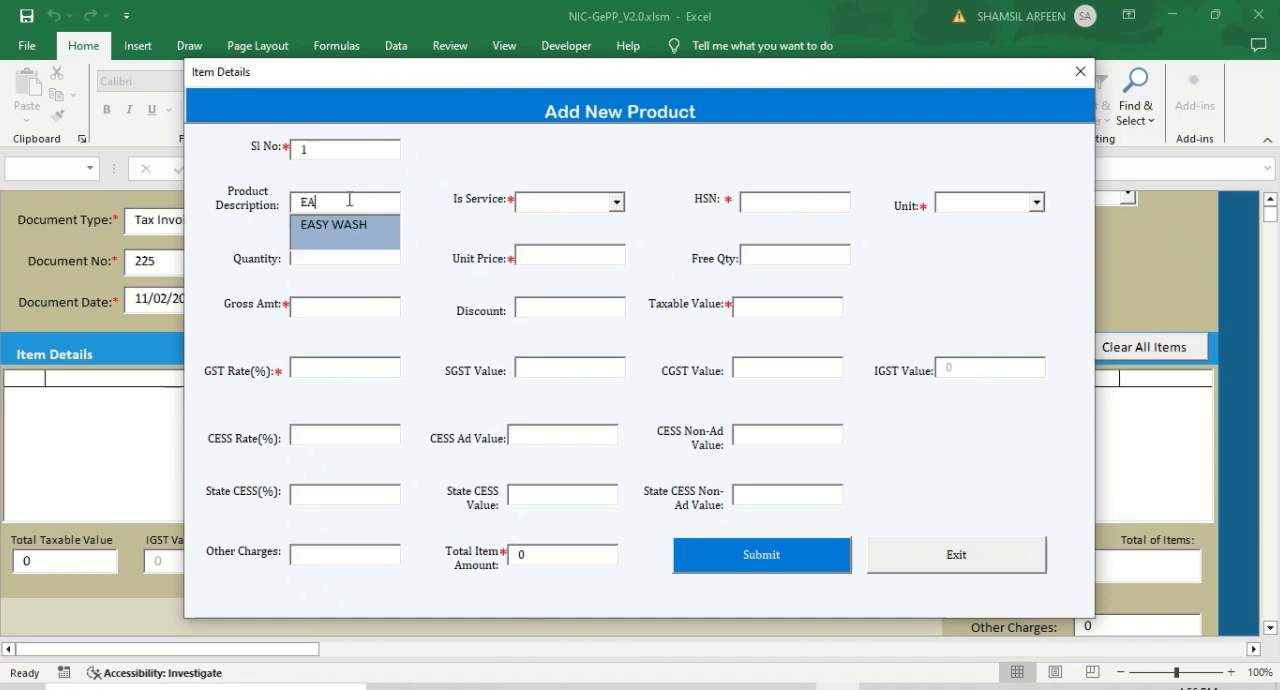
{"action": "left_click", "coordinate": [351, 229]}
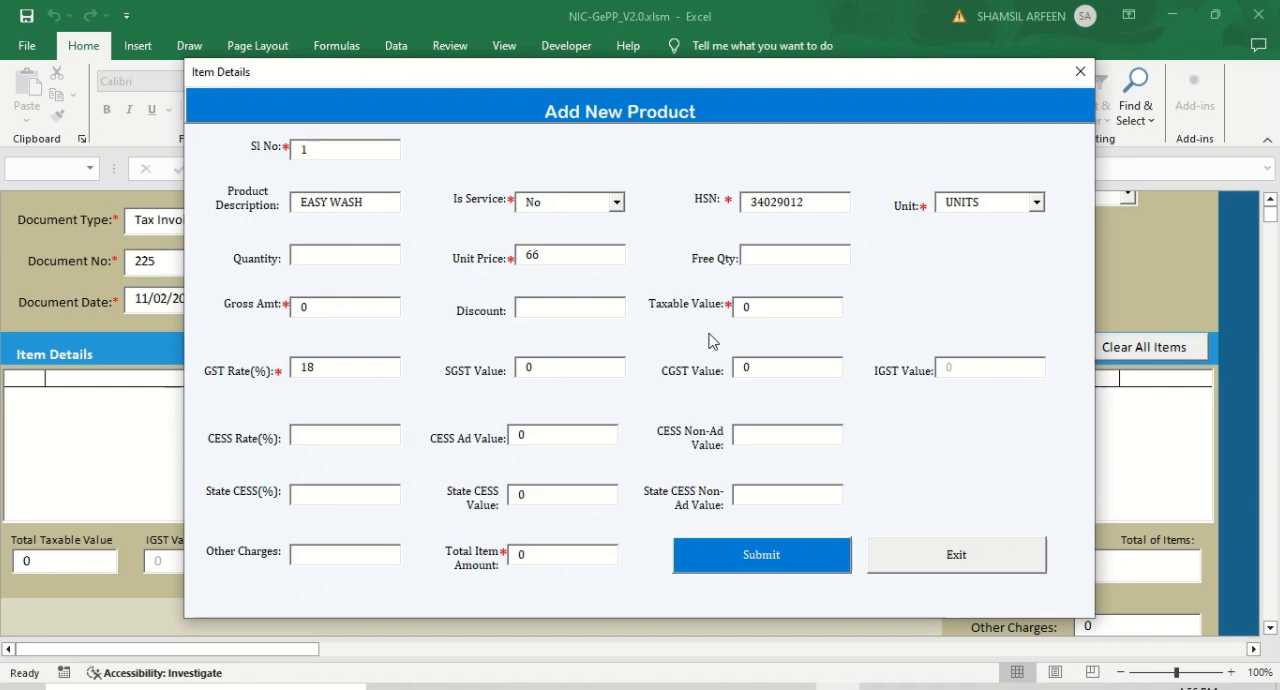
{"action": "left_click", "coordinate": [365, 255]}
{"action": "type", "text": "5000"}
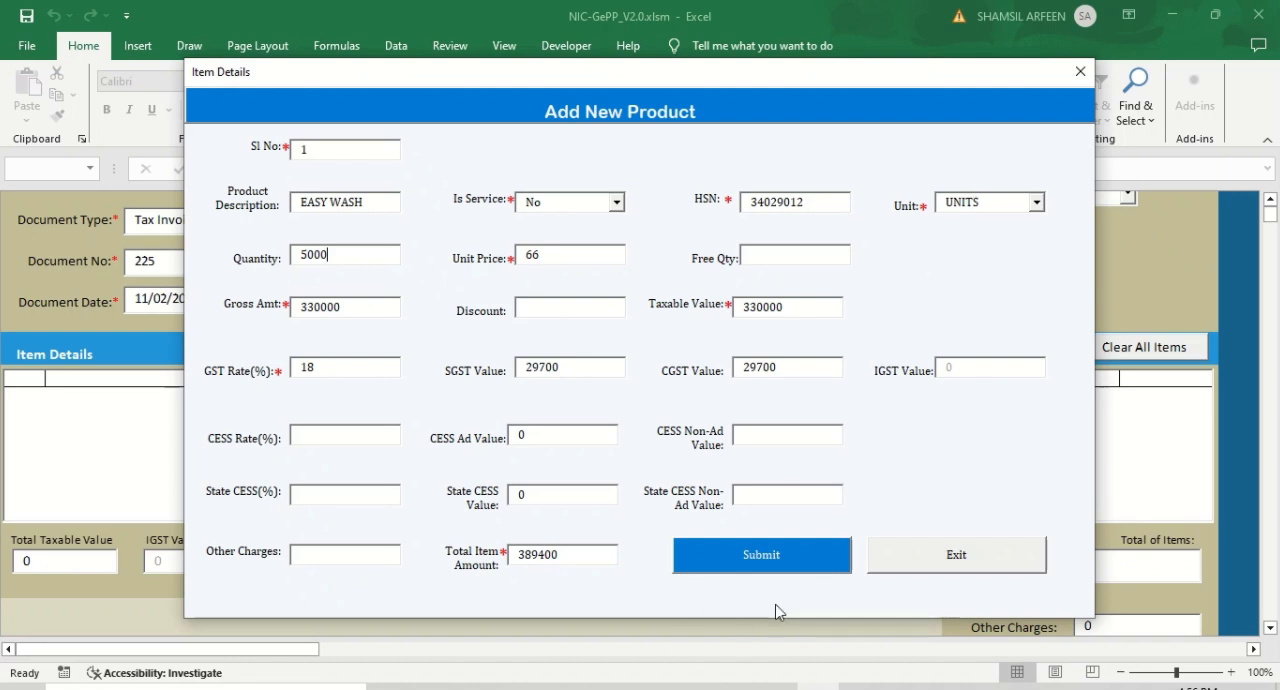
{"action": "left_click", "coordinate": [933, 560]}
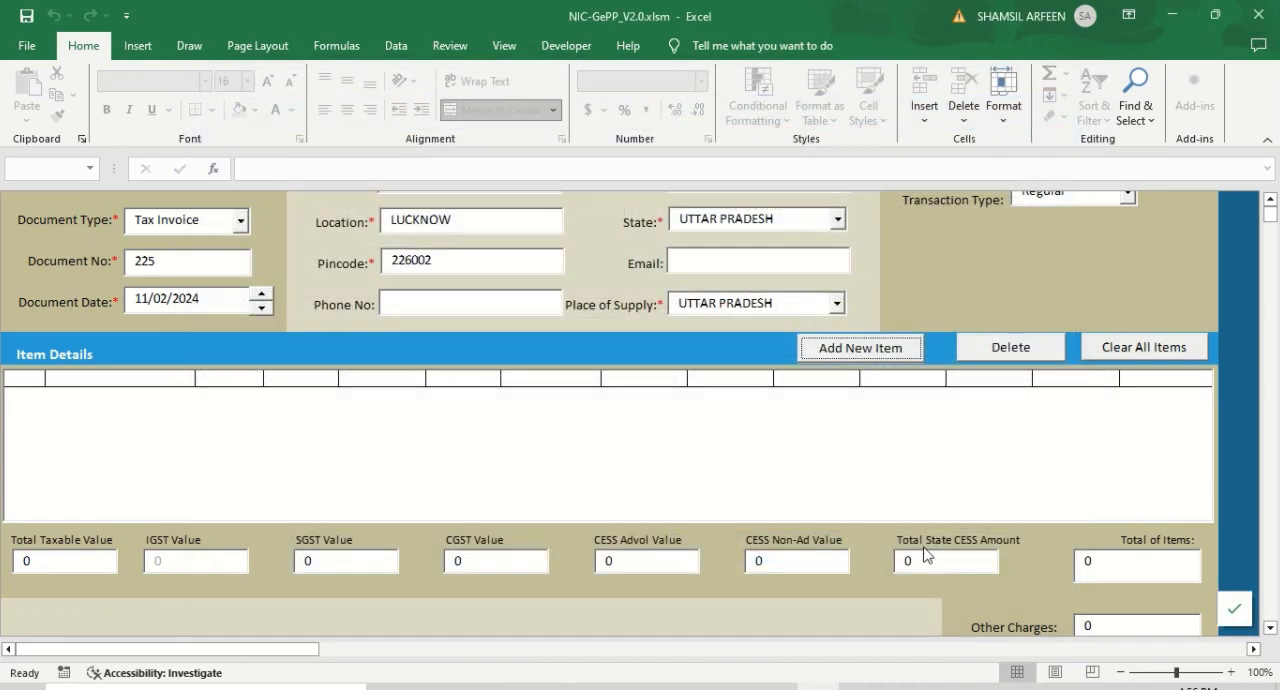
- Leave the invoice entry for the pending invoices list and validate its data
{"action": "scroll", "coordinate": [1273, 260], "scroll_direction": "down", "scroll_amount": 5}
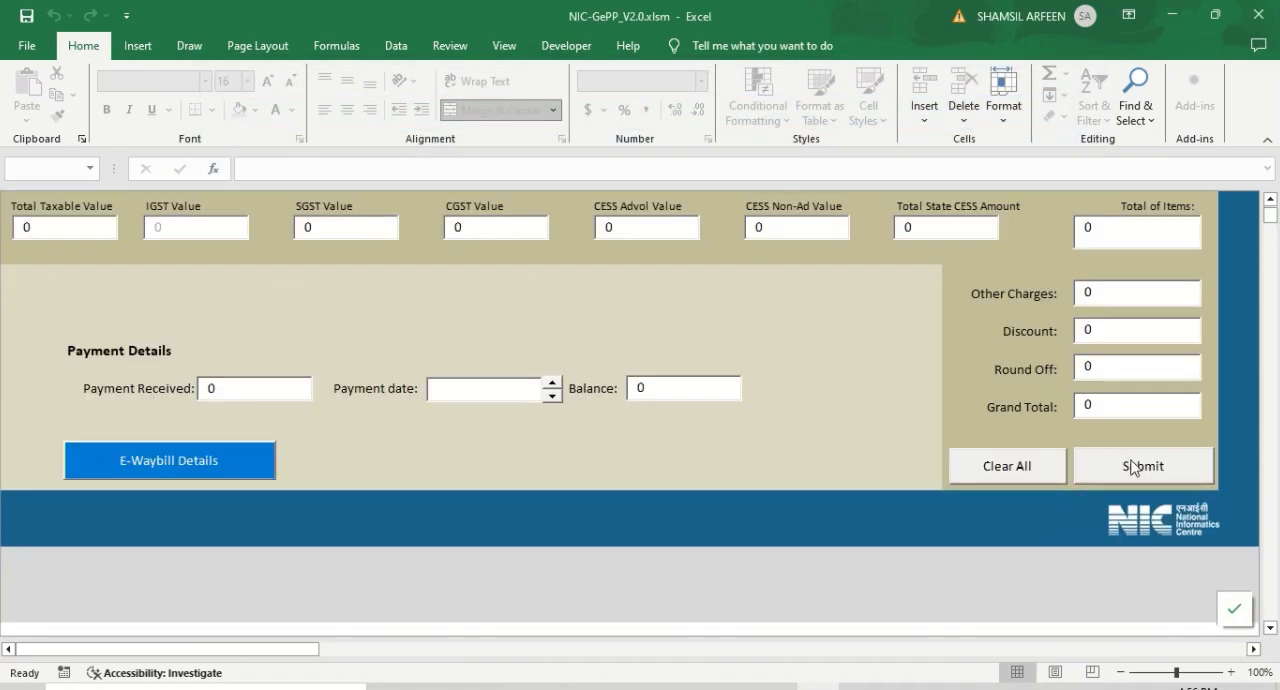
{"action": "scroll", "coordinate": [660, 382], "scroll_direction": "up", "scroll_amount": 5}
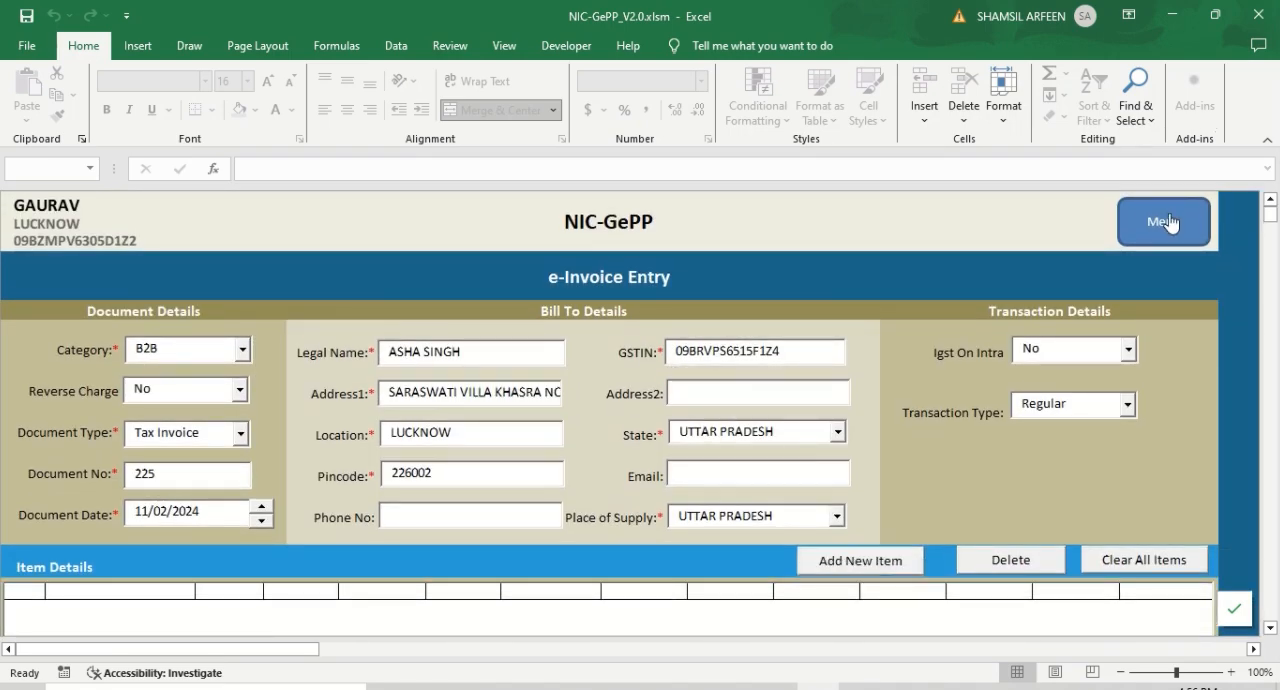
{"action": "left_click", "coordinate": [1165, 222]}
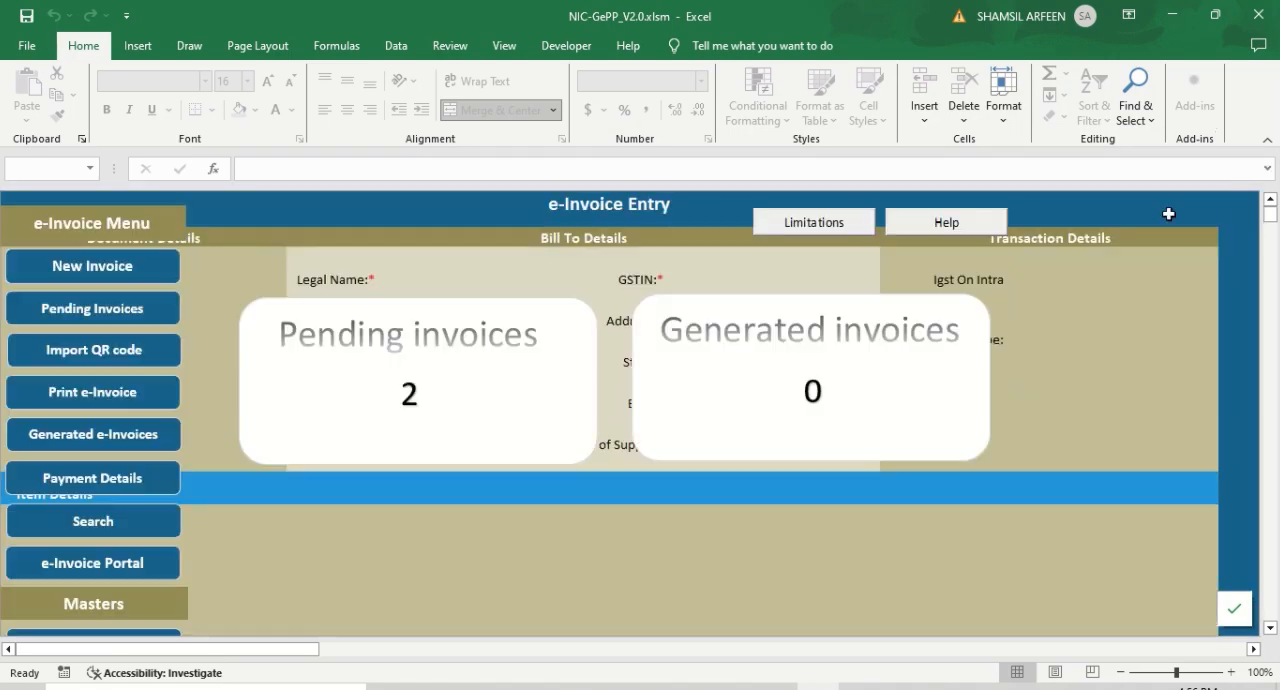
{"action": "left_click", "coordinate": [50, 297]}
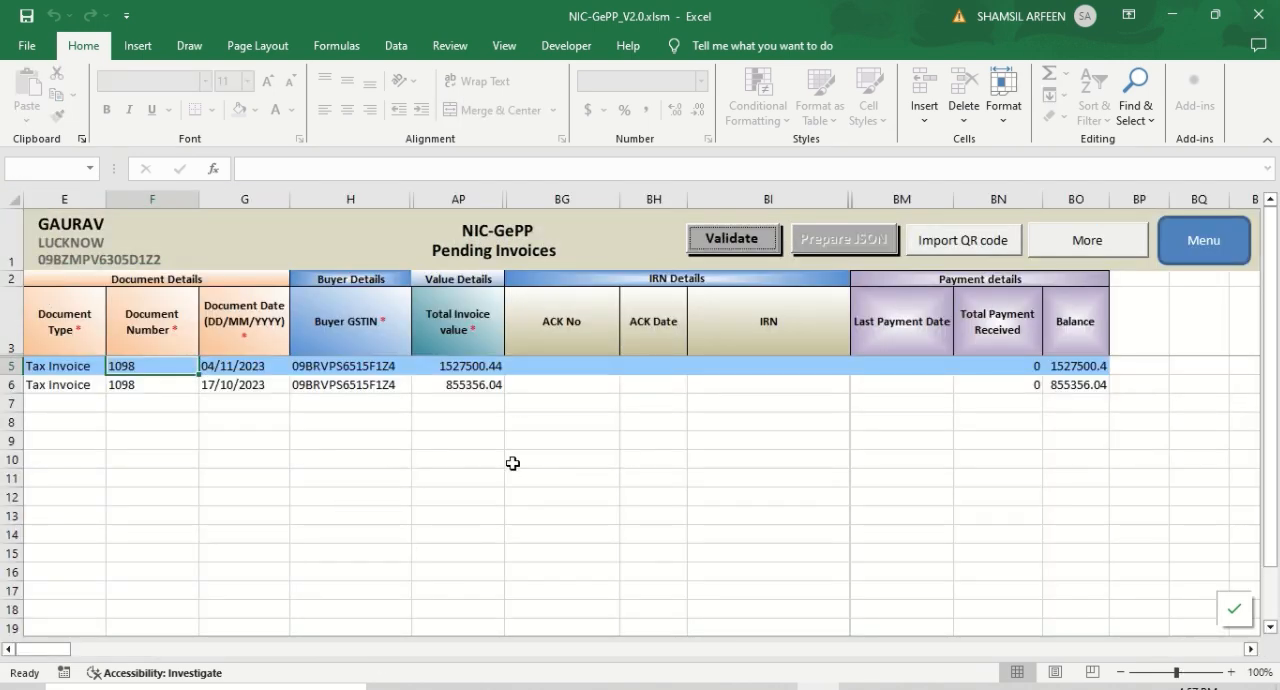
{"action": "left_click", "coordinate": [734, 246]}
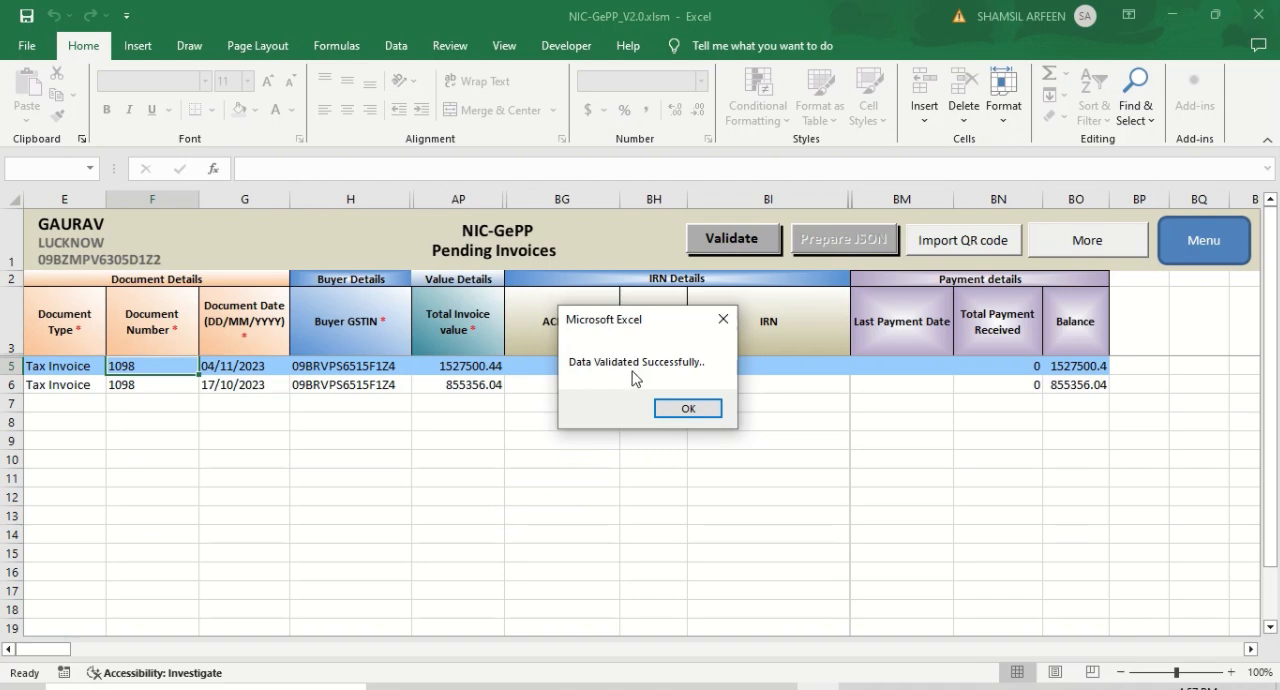
{"action": "left_click", "coordinate": [688, 410]}
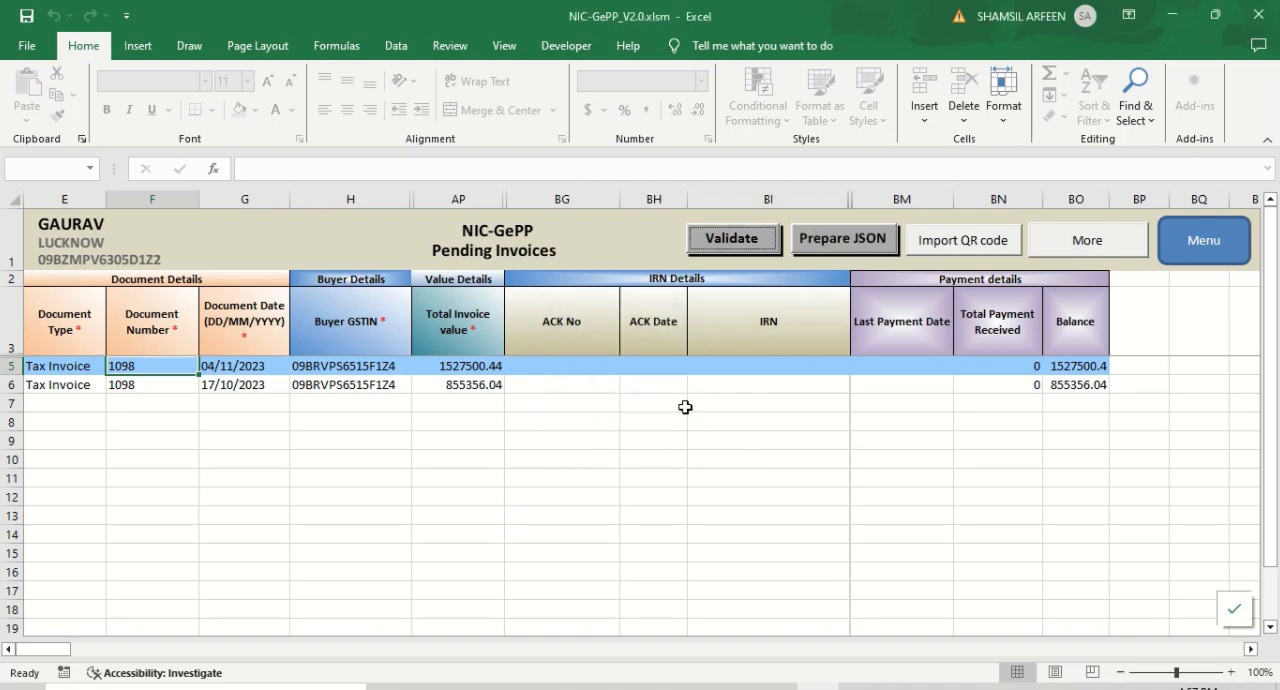
- Prepare the JSON file from the validated pending invoices
{"action": "left_click", "coordinate": [820, 243]}
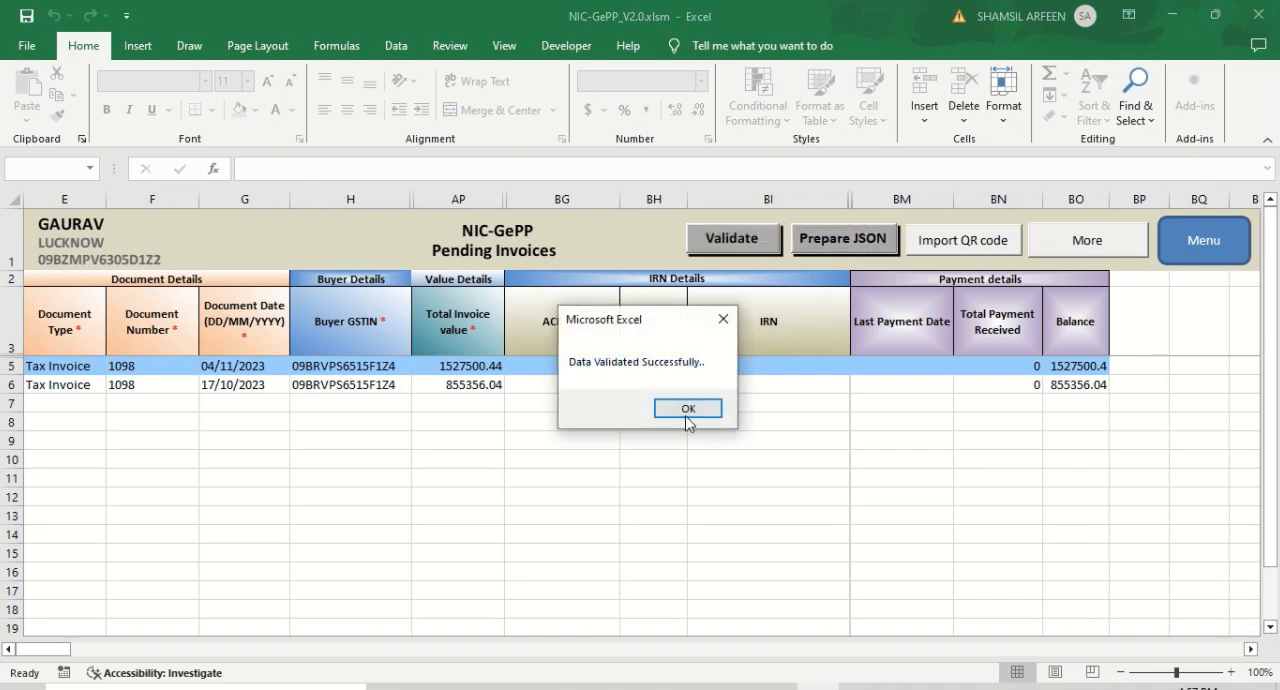
{"action": "left_click", "coordinate": [688, 410]}
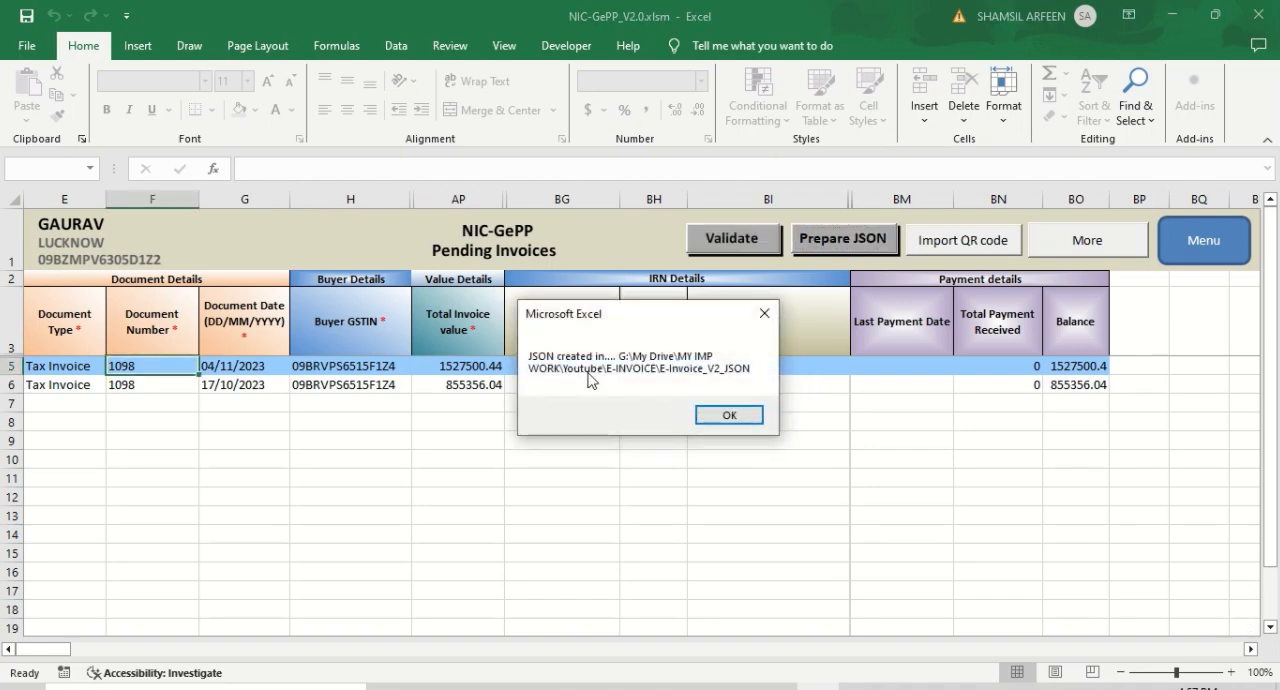
{"action": "left_click", "coordinate": [727, 415]}
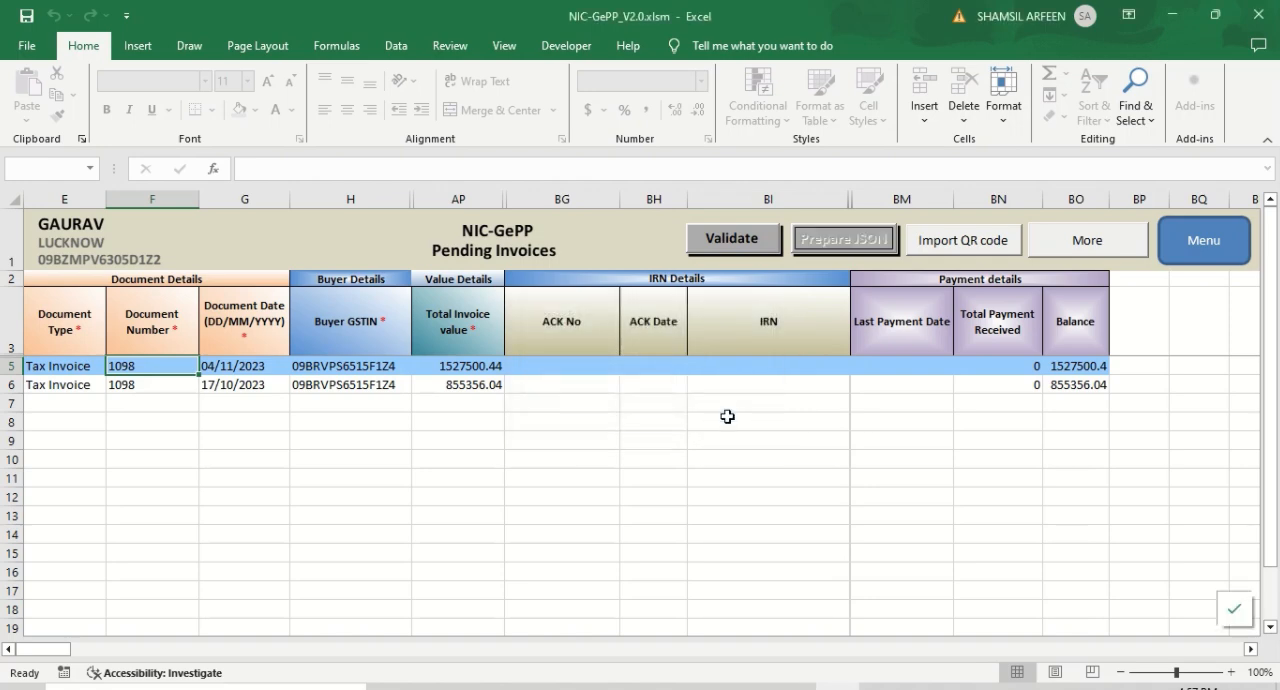
- Switch to the Firefox browser and open the home page of the e-Invoice 1 Portal
{"action": "key", "text": "alt+Tab"}
{"action": "key", "text": "alt+Tab"}
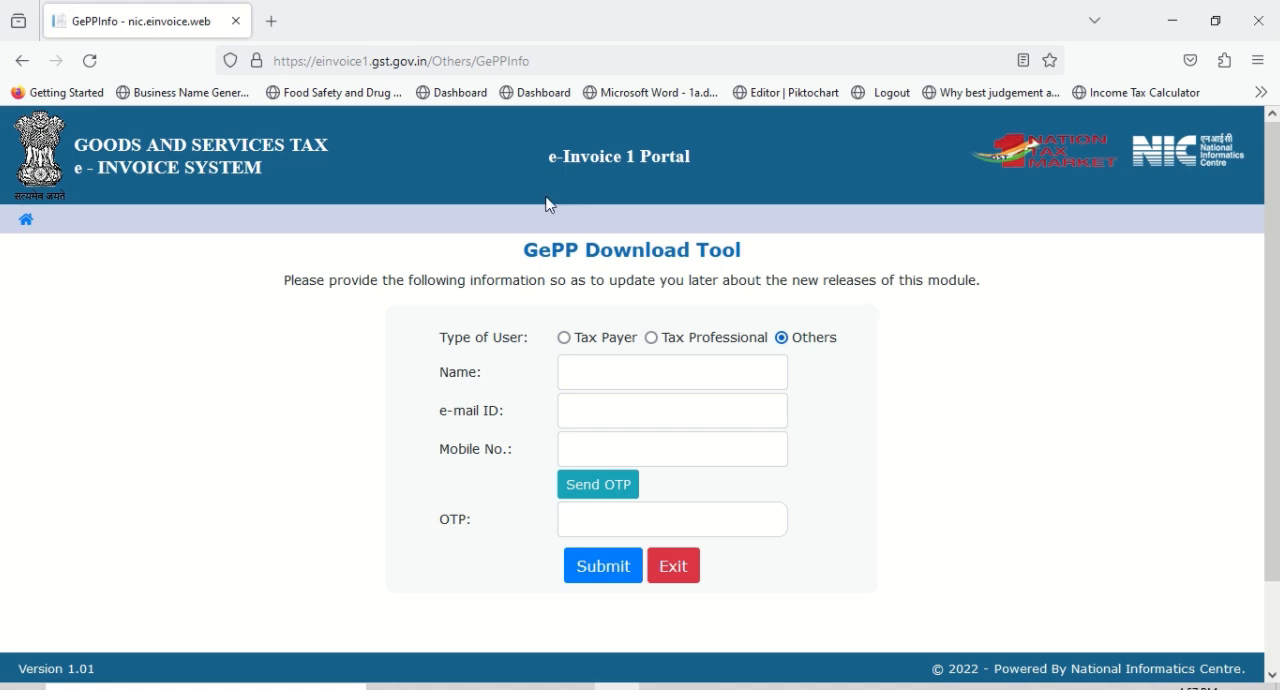
{"action": "left_click", "coordinate": [28, 220]}
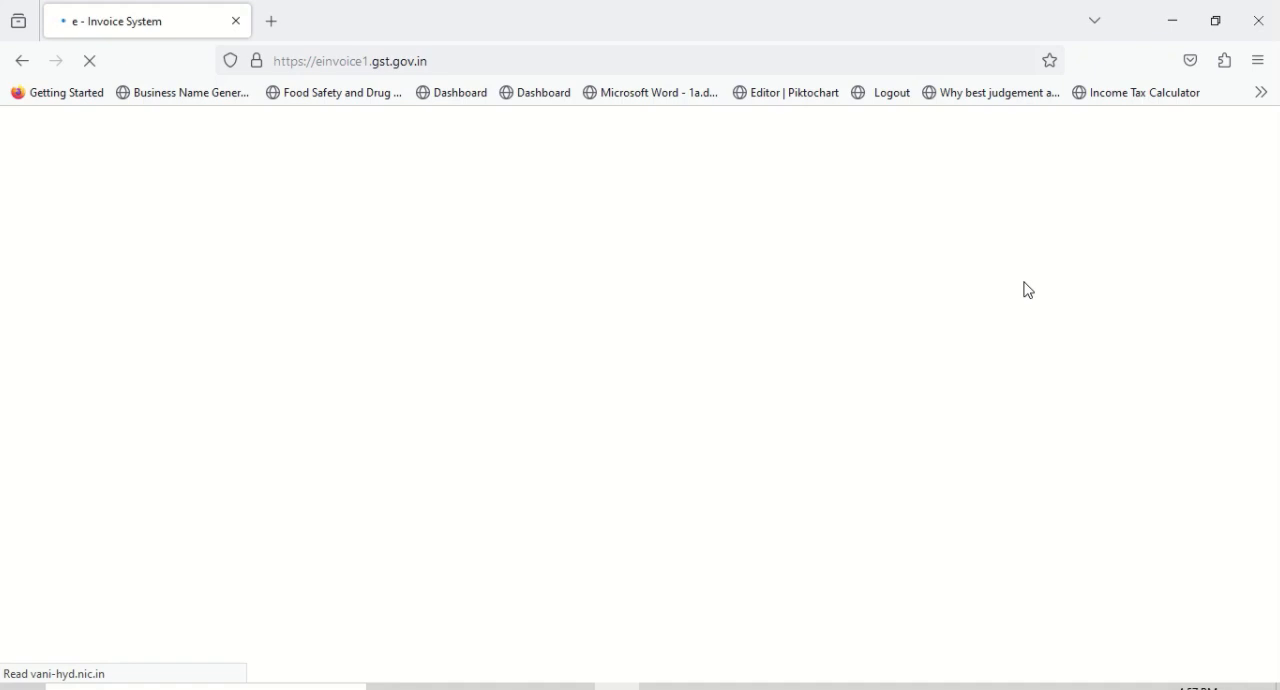
- Switch to the NIC-GePP_V2.0.xlsm workbook in Excel and return from the pending invoices list to the main e-Invoice menu
{"action": "key", "text": "alt+Tab"}
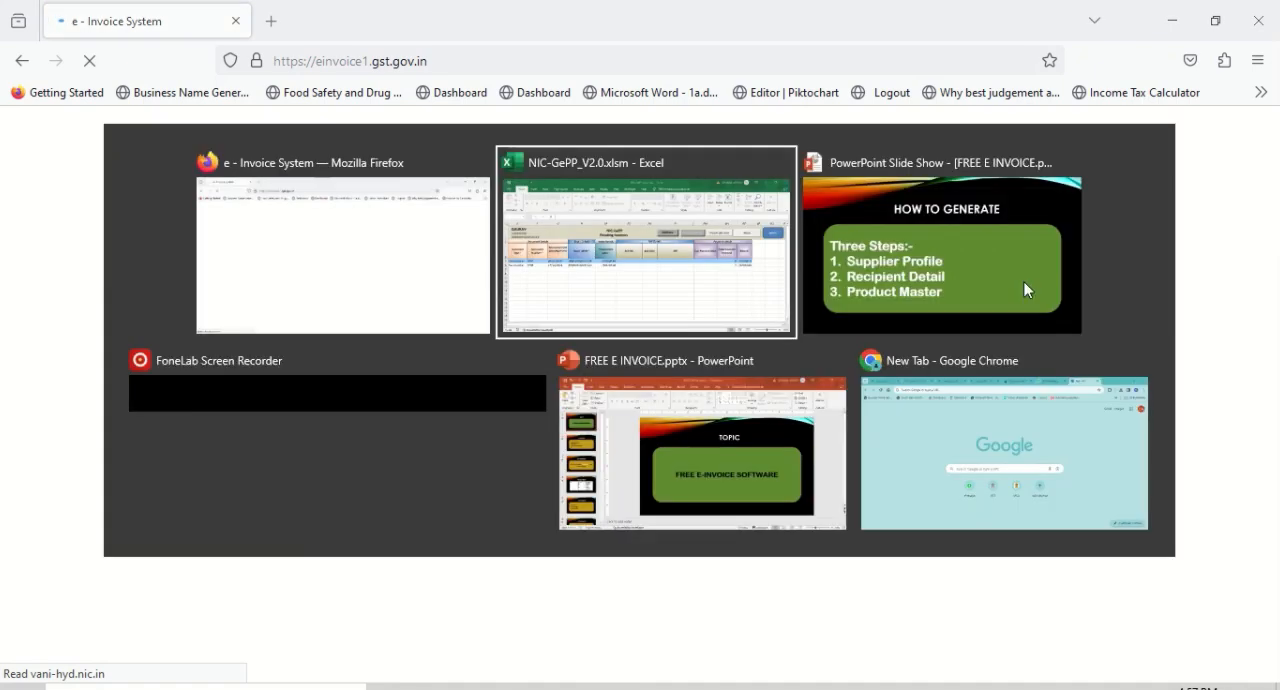
{"action": "key", "text": "alt+shift+Tab"}
{"action": "key", "text": "alt+Tab"}
{"action": "key", "text": "alt+shift+Tab"}
{"action": "key", "text": "alt+Tab"}
{"action": "key", "text": "alt+Tab"}
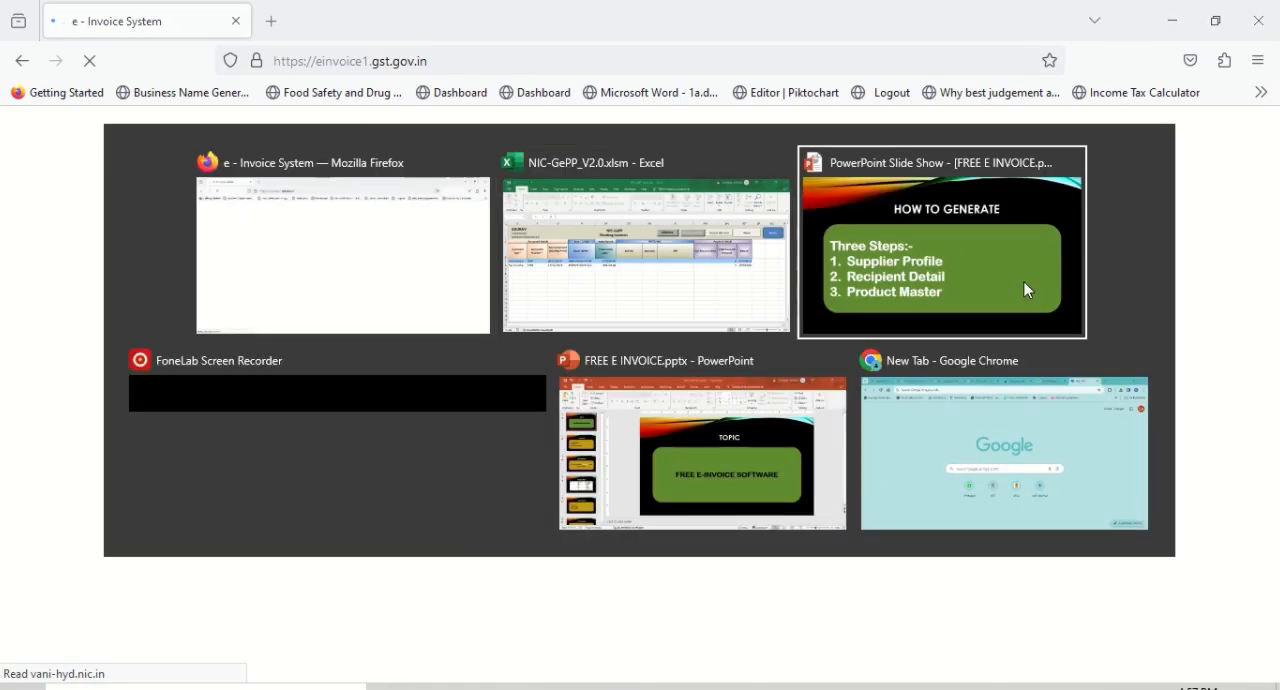
{"action": "key", "text": "alt+shift+Tab"}
{"action": "left_click", "coordinate": [780, 384]}
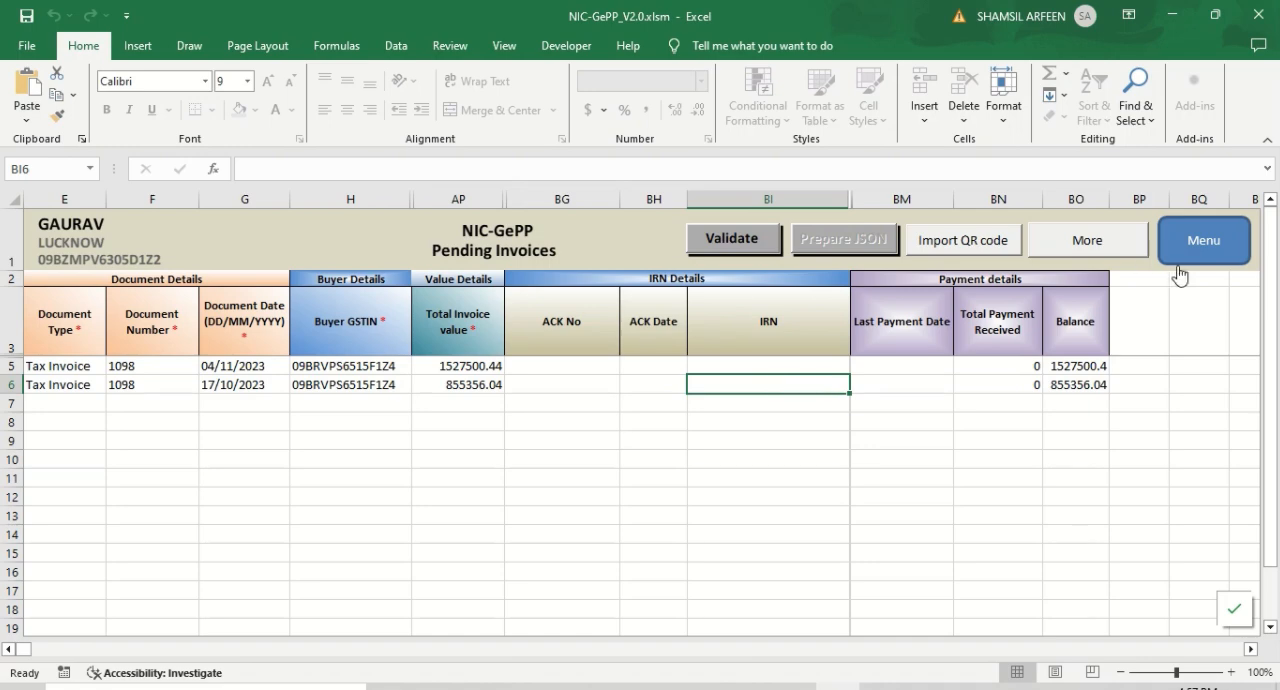
{"action": "left_click", "coordinate": [1206, 250]}
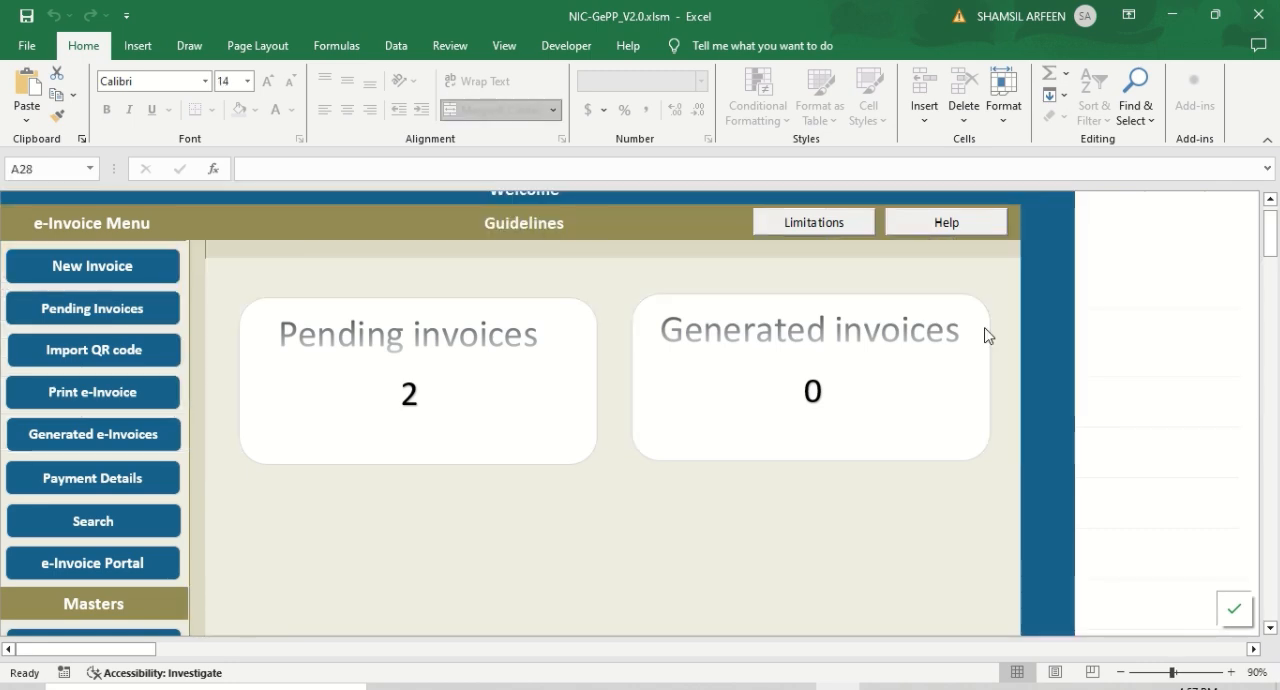
- Examine the Masters section of the menu, check the How to Generate slide in the PowerPoint slide show, and return to the Excel workbook
{"action": "scroll", "coordinate": [549, 523], "scroll_direction": "down", "scroll_amount": 5}
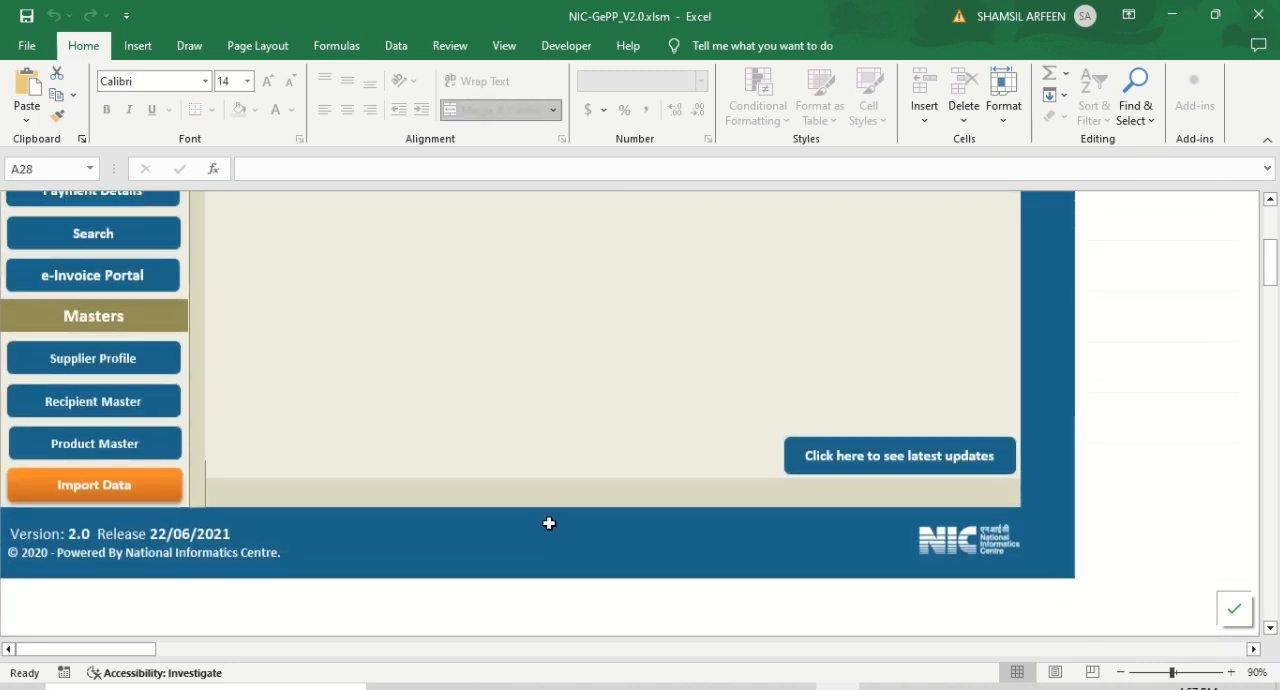
{"action": "key", "text": "alt+Tab"}
{"action": "key", "text": "alt+Tab"}
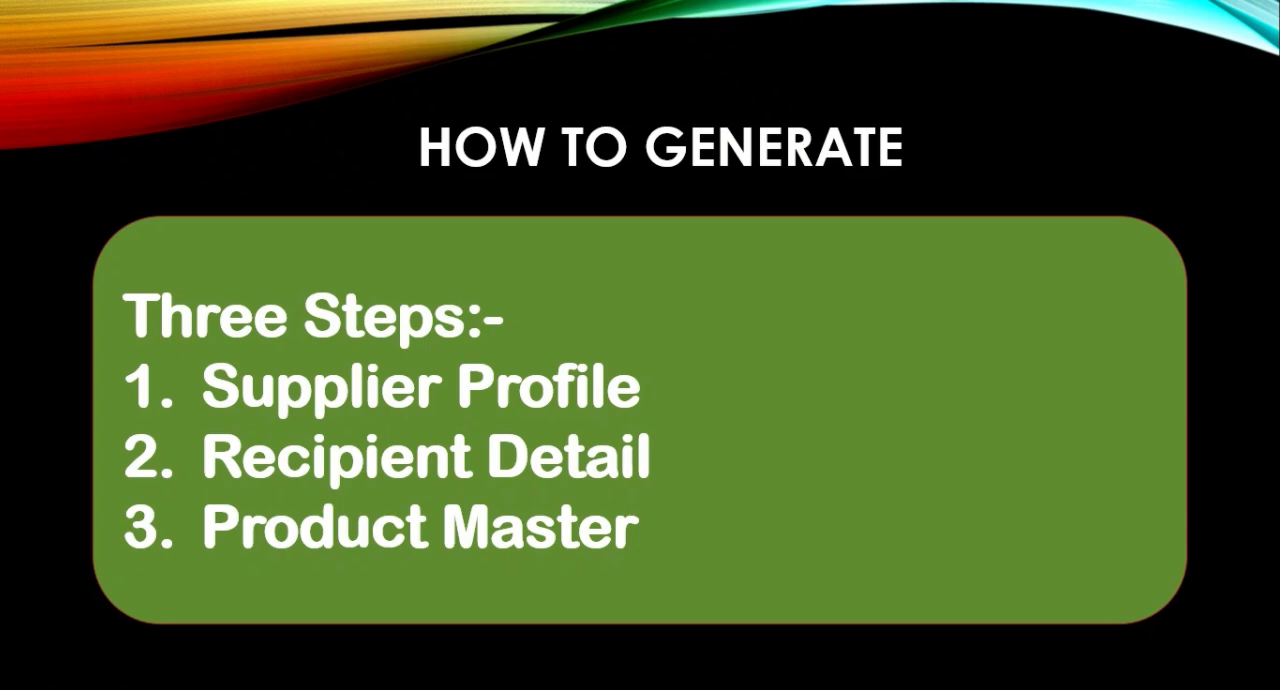
{"action": "key", "text": "alt+Tab"}
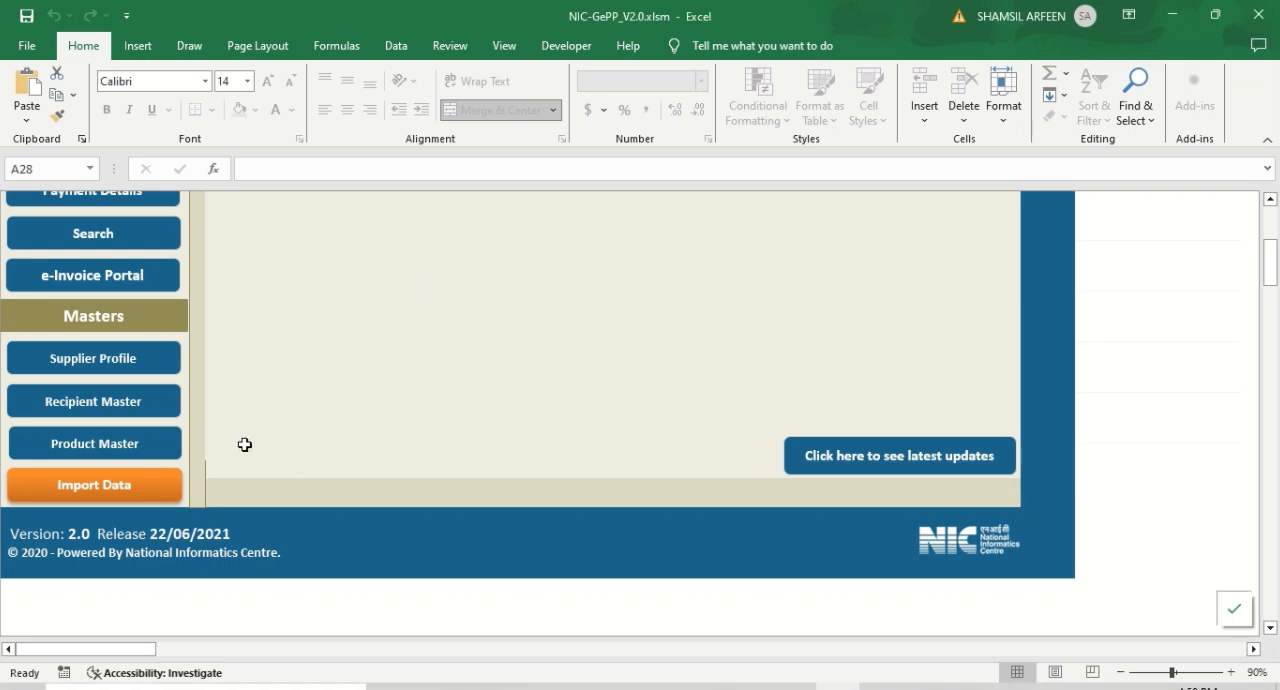
- Review the e-Invoice menu options and invoice overview, and switch to the How to Generate slide in the PowerPoint slide show
{"action": "scroll", "coordinate": [244, 444], "scroll_direction": "up", "scroll_amount": 4}
{"action": "scroll", "coordinate": [244, 444], "scroll_direction": "up", "scroll_amount": 1}
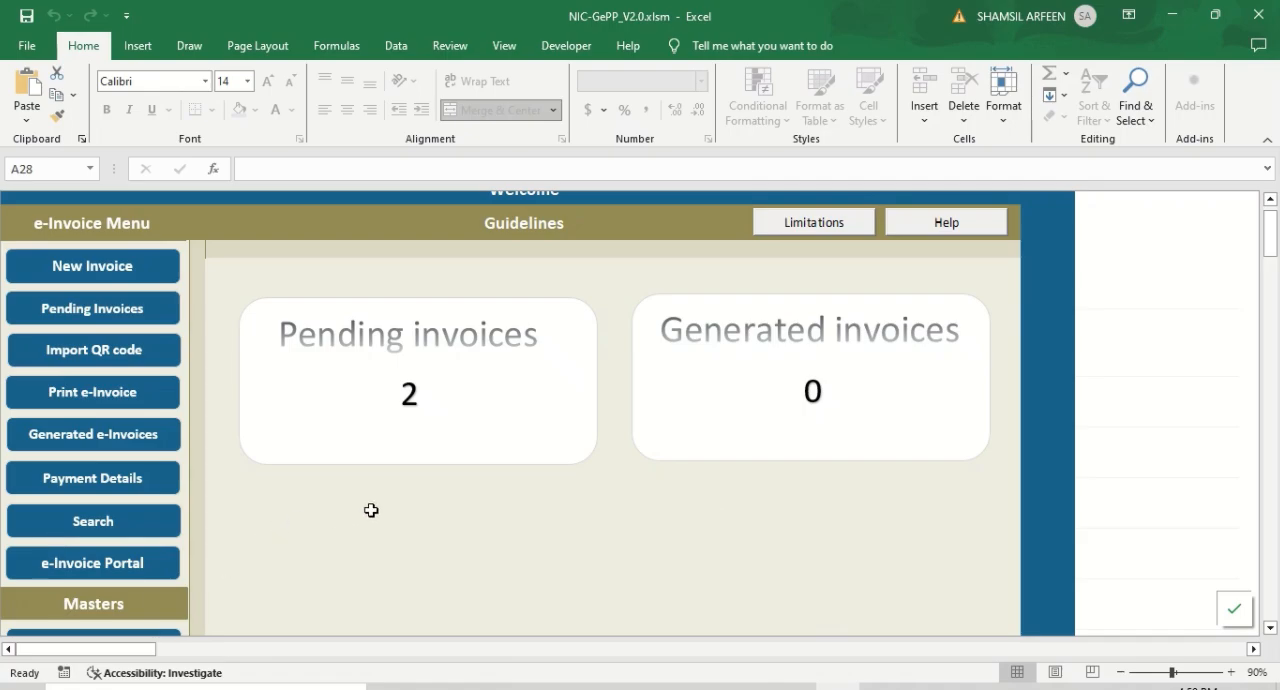
{"action": "key", "text": "alt+Tab"}
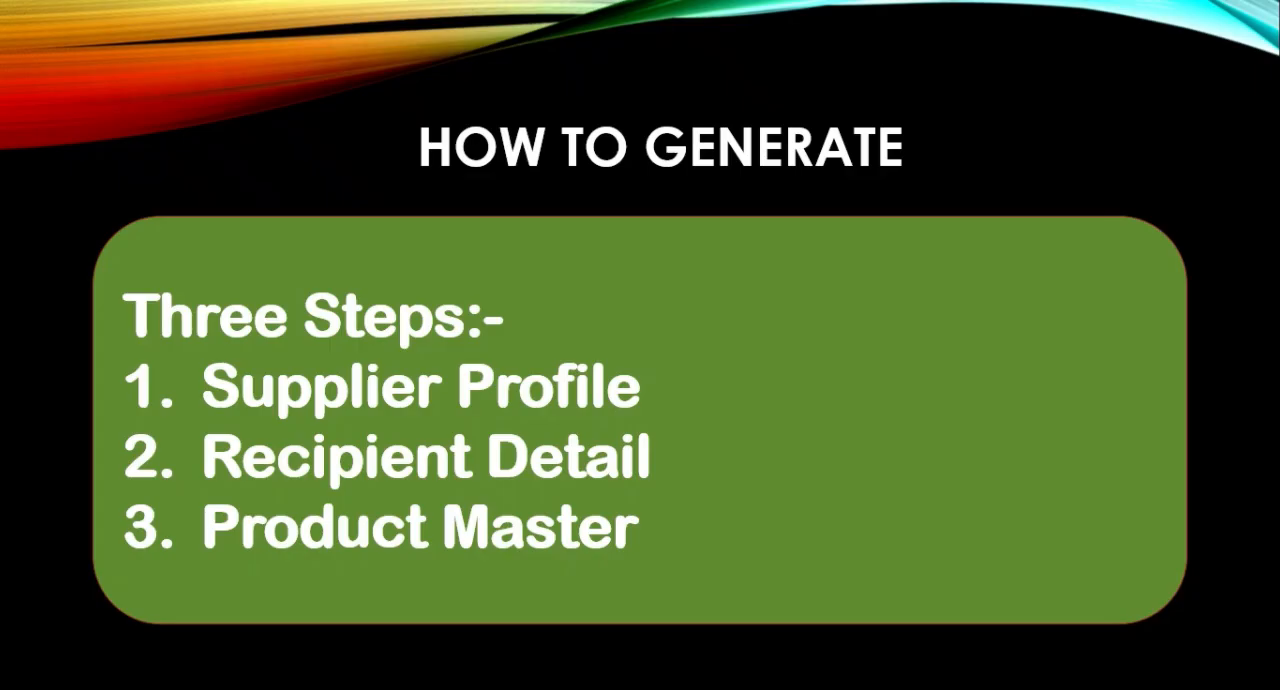